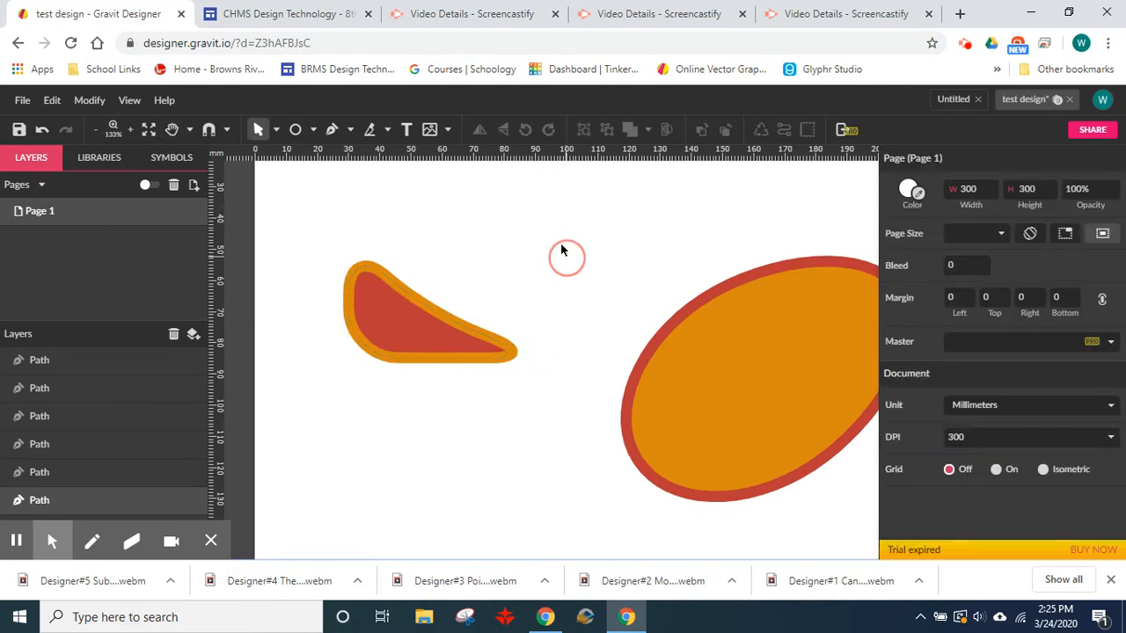
- Slice the small red wedge shape in two with the Knife tool, cutting diagonally across its middle
left_click(378, 136)
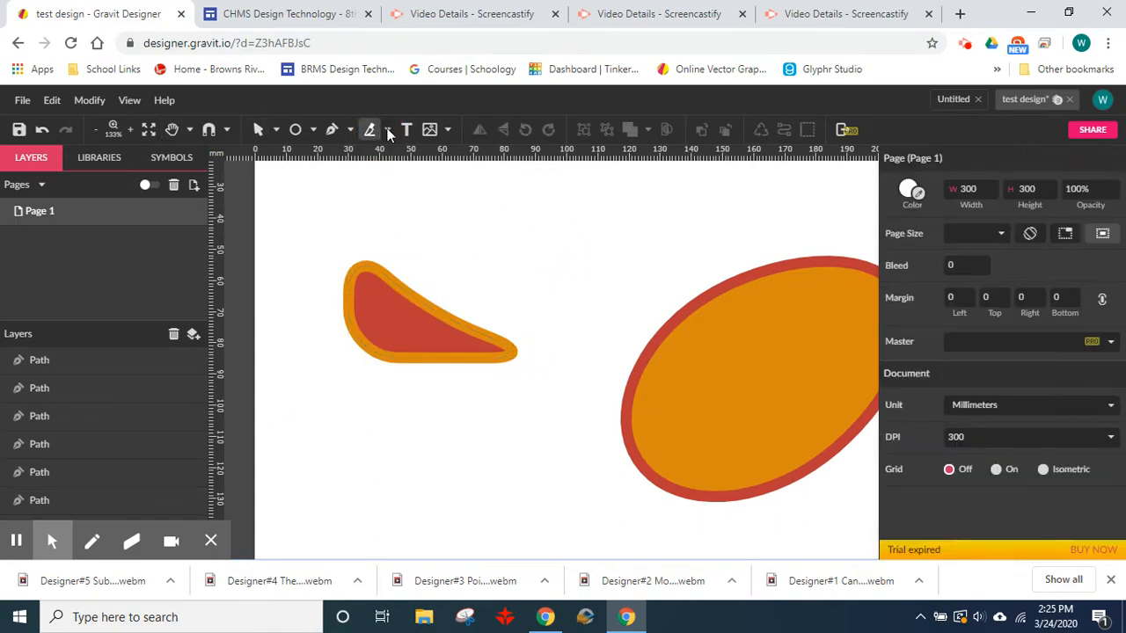
left_click(387, 132)
left_click(429, 170)
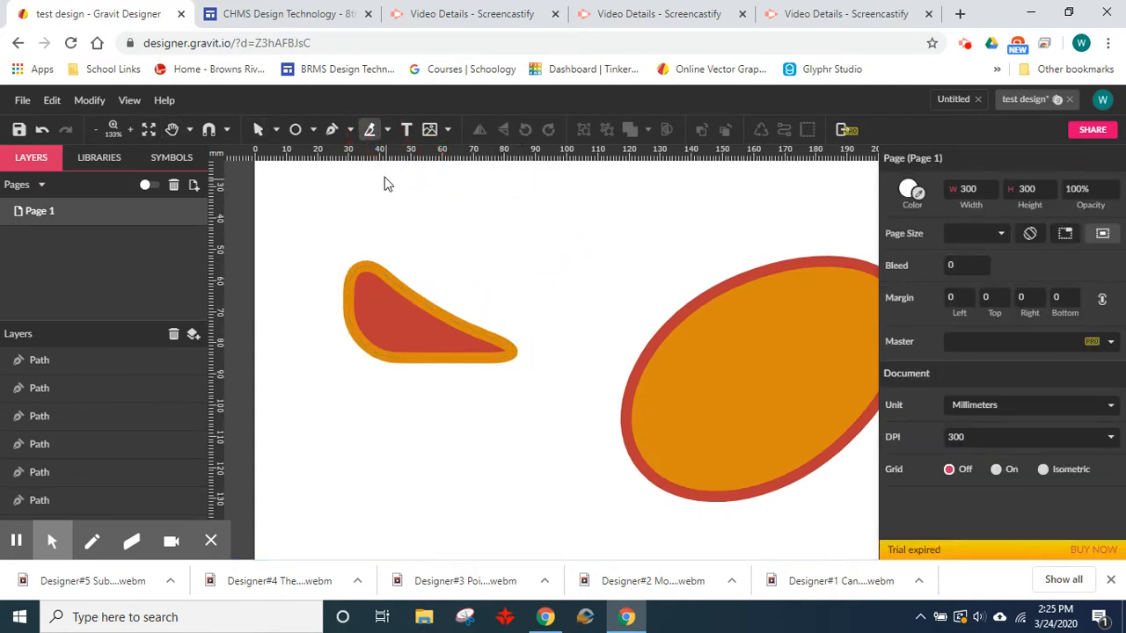
left_click_drag(414, 295, 454, 328)
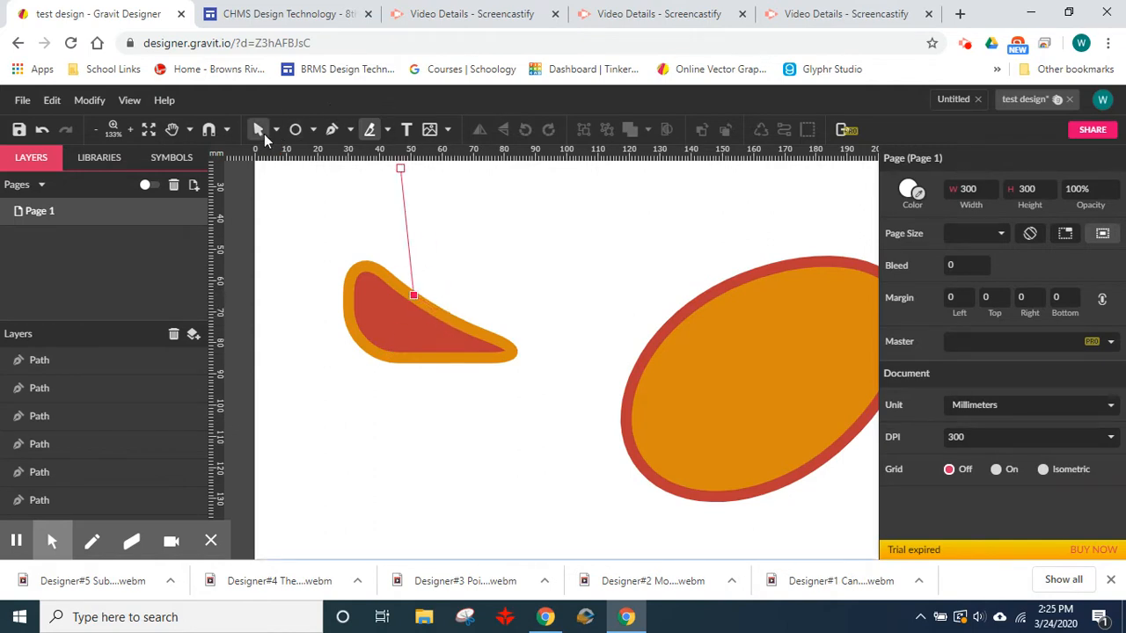
left_click(259, 132)
left_click(435, 309)
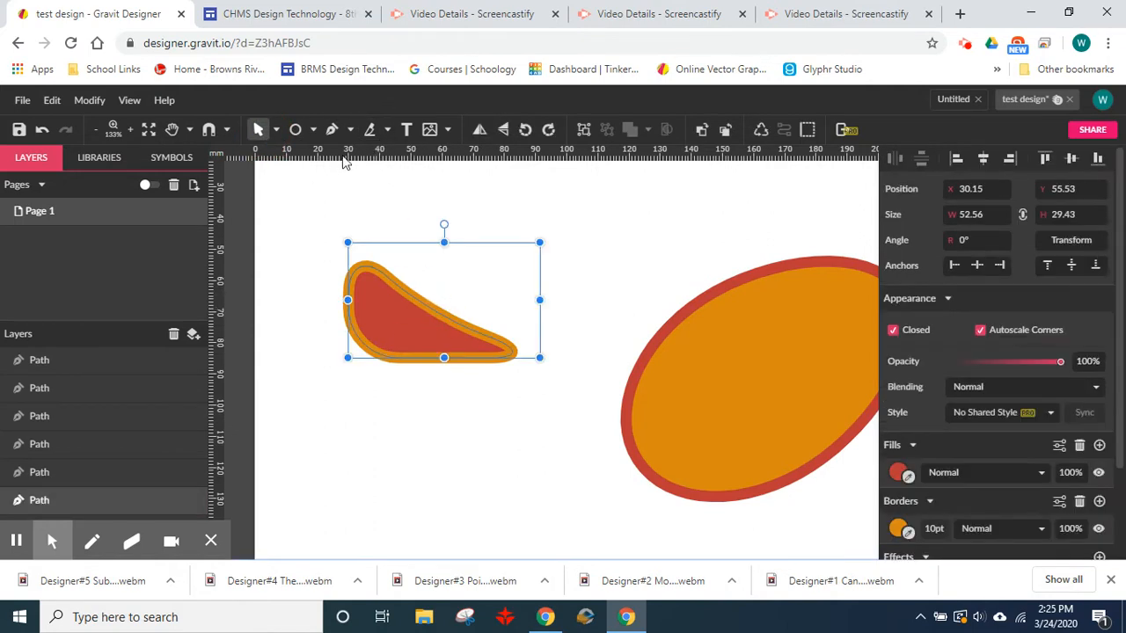
left_click(370, 129)
left_click_drag(427, 310, 359, 438)
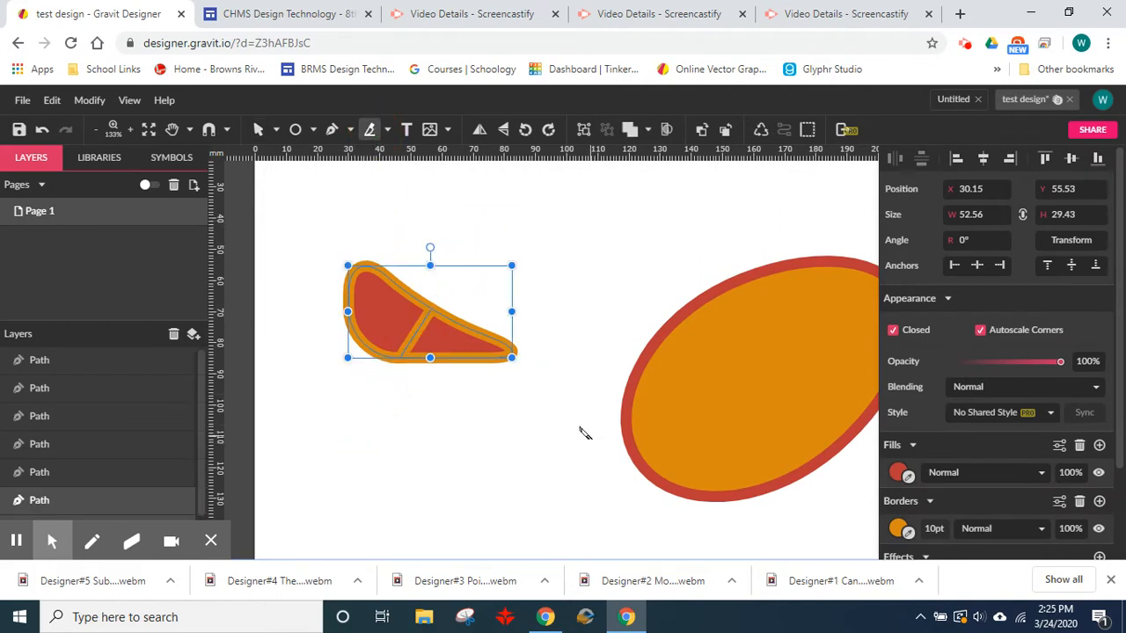
left_click(307, 206)
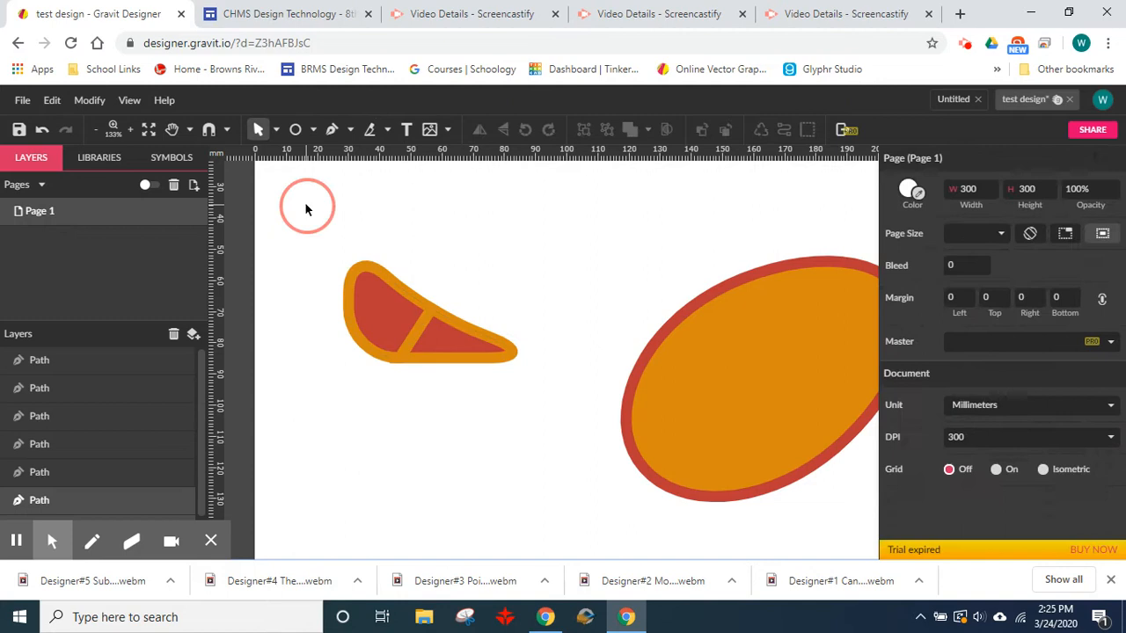
- Move the two pieces of the sliced red wedge apart, leaving a gap between them
left_click(462, 331)
left_click_drag(469, 346, 502, 365)
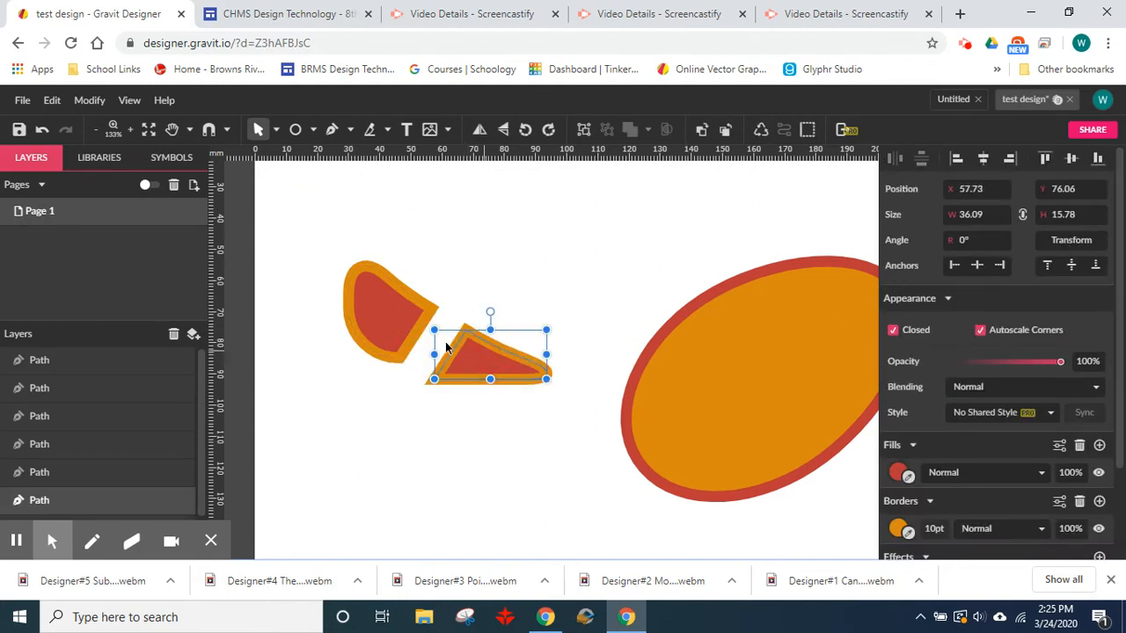
left_click(400, 333)
left_click(551, 338)
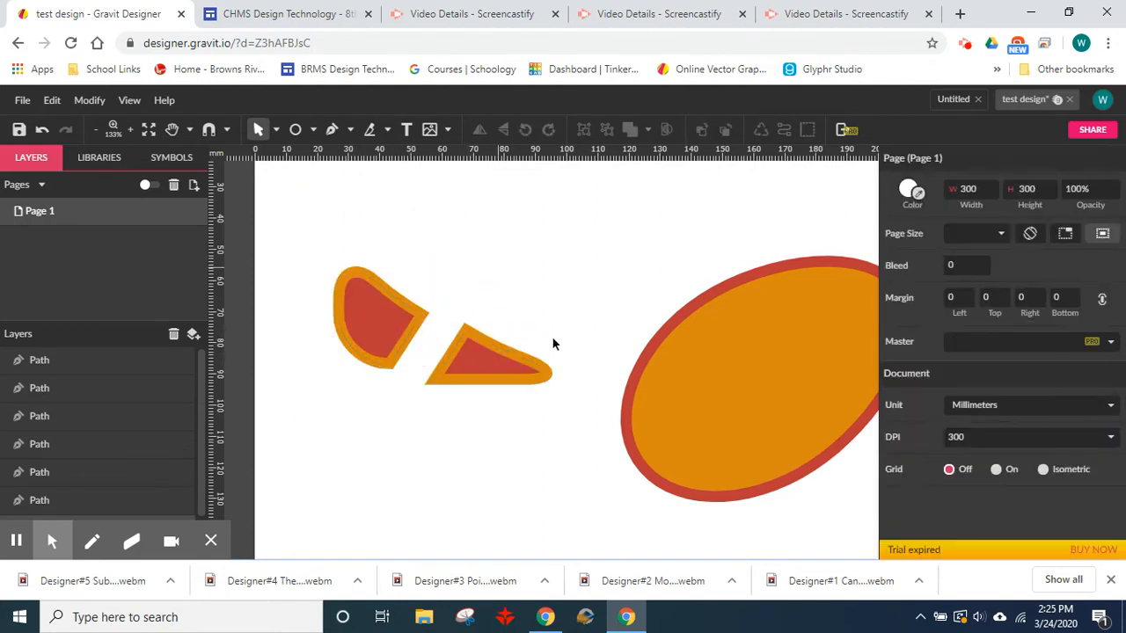
left_click(503, 365)
left_click(469, 354)
left_click_drag(469, 355, 469, 355)
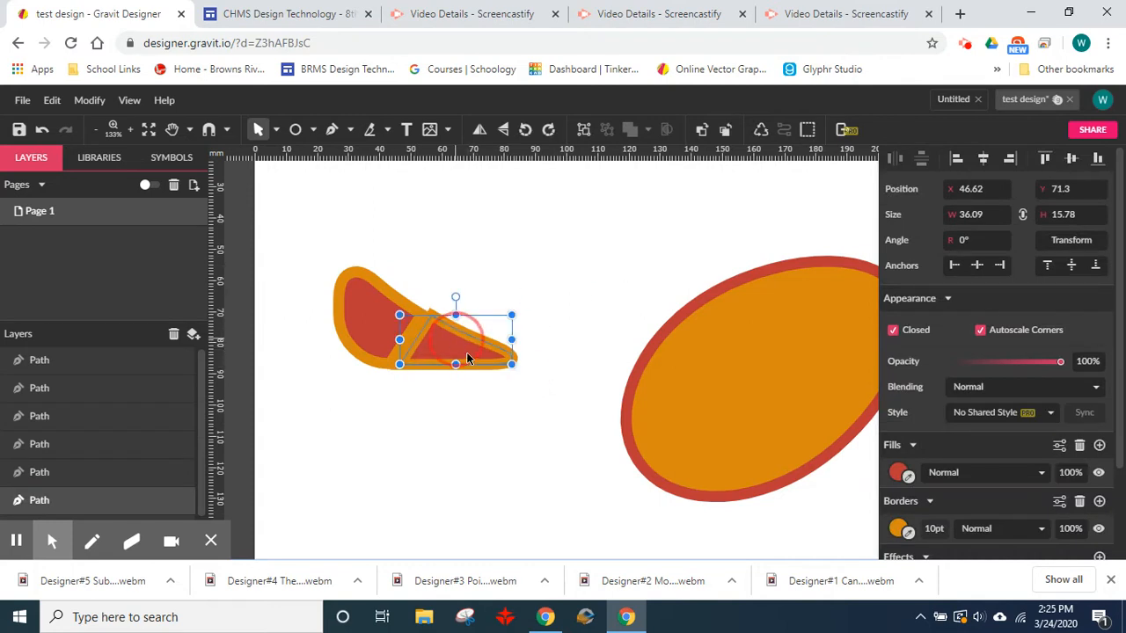
left_click_drag(467, 354, 481, 380)
left_click(554, 274)
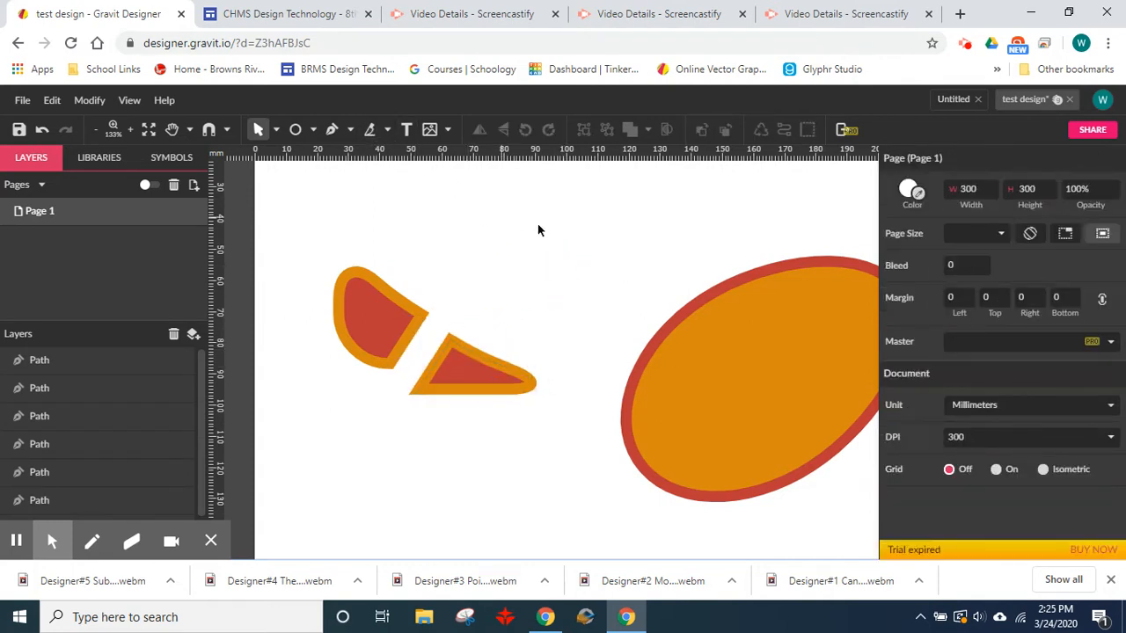
- Slice the large orange ellipse into upper and lower halves with a slightly sloping Knife cut
left_click(743, 319)
left_click_drag(809, 413, 603, 397)
left_click(370, 129)
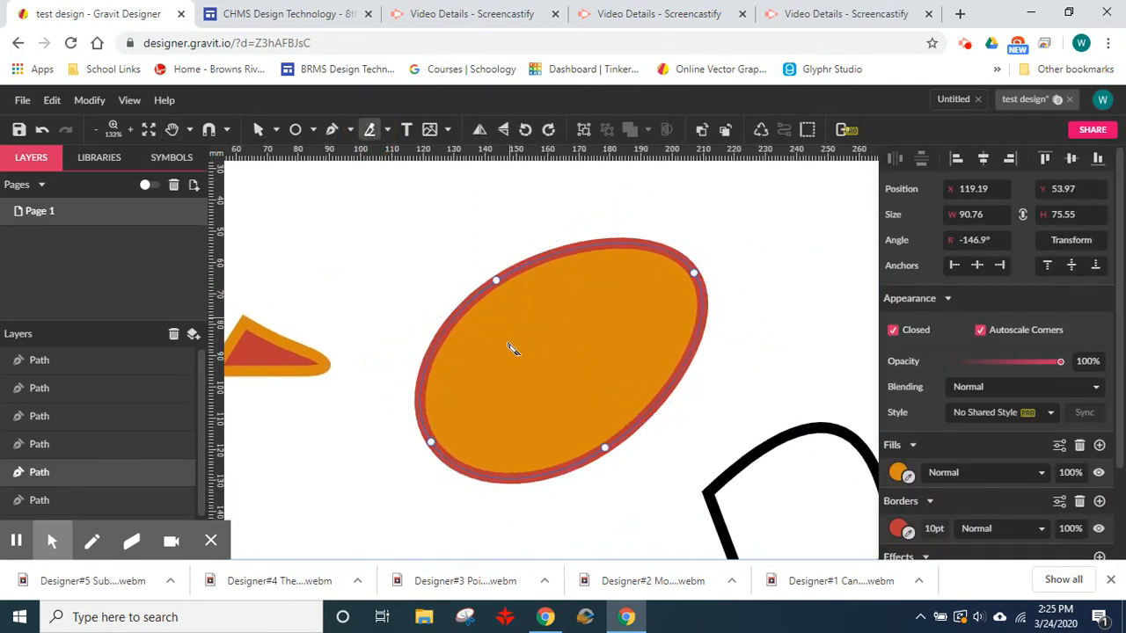
mouse_move(359, 305)
left_mouse_down()
mouse_move(809, 390)
mouse_move(737, 408)
left_mouse_up()
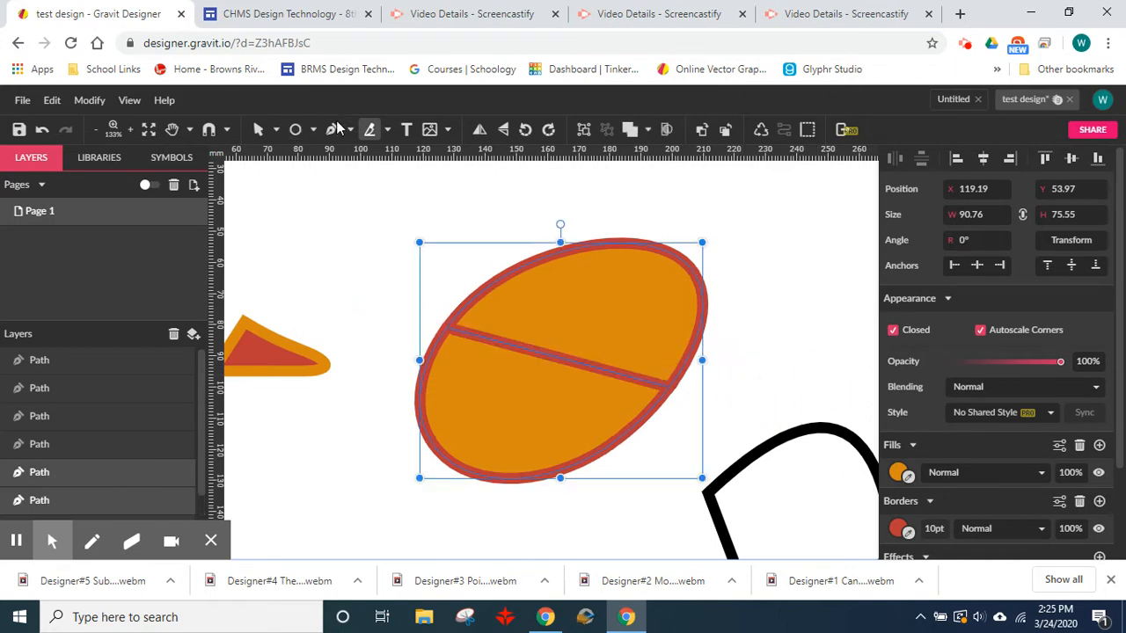
left_click(275, 130)
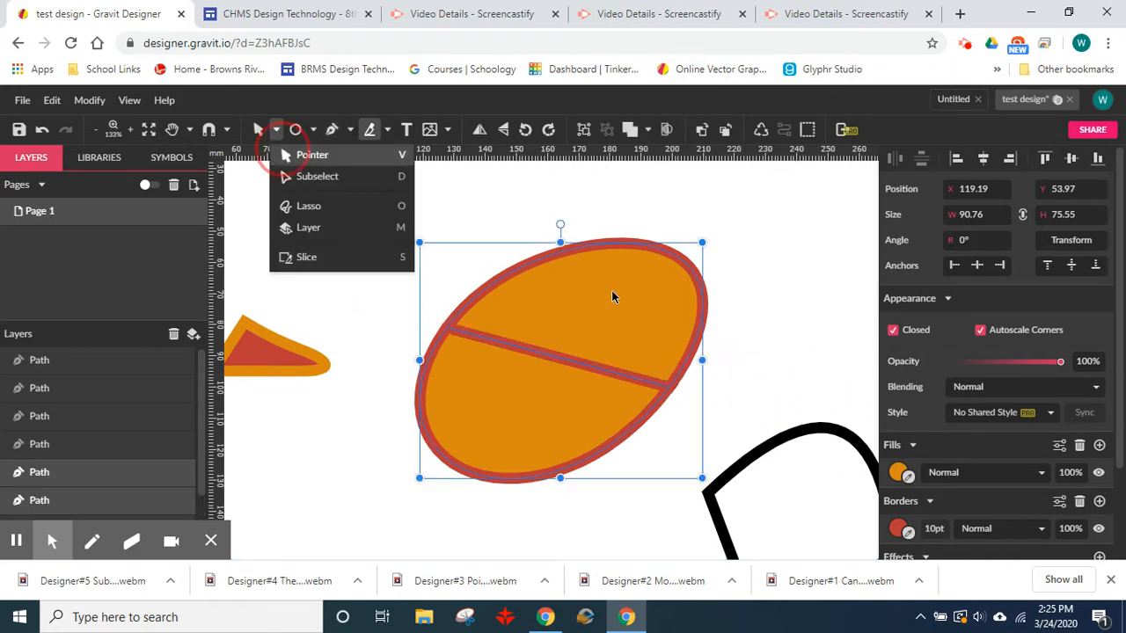
left_click(747, 238)
- Move the ellipse's upper half slightly up and right to about X 132, Y 49, leaving a narrow gap
left_click(674, 284)
left_click(647, 292)
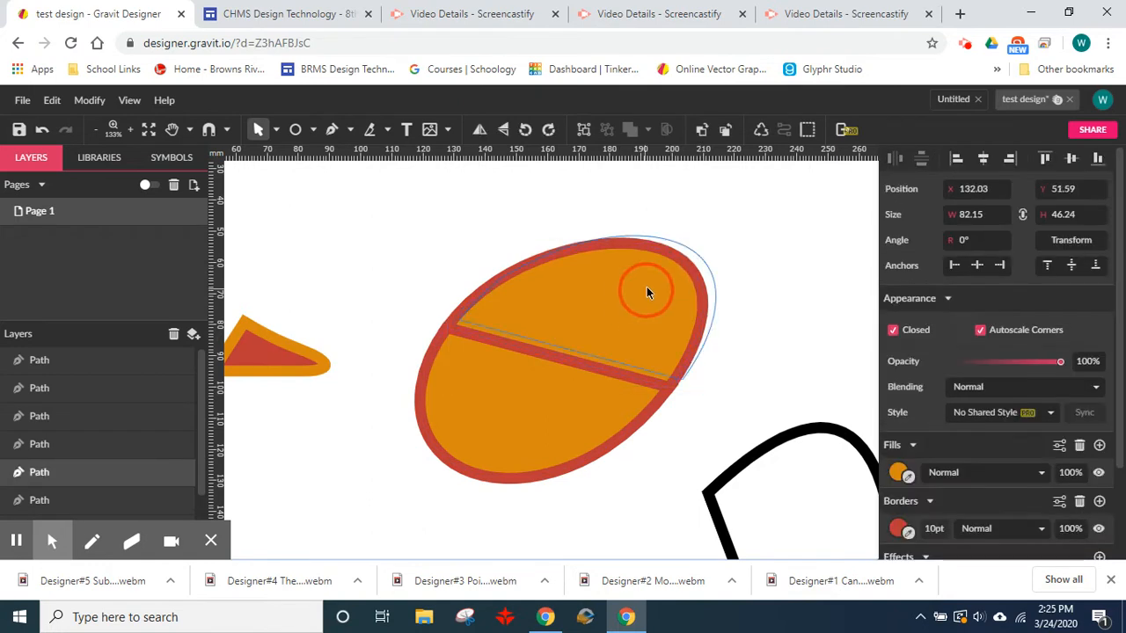
left_click_drag(646, 280, 659, 266)
left_click(817, 352)
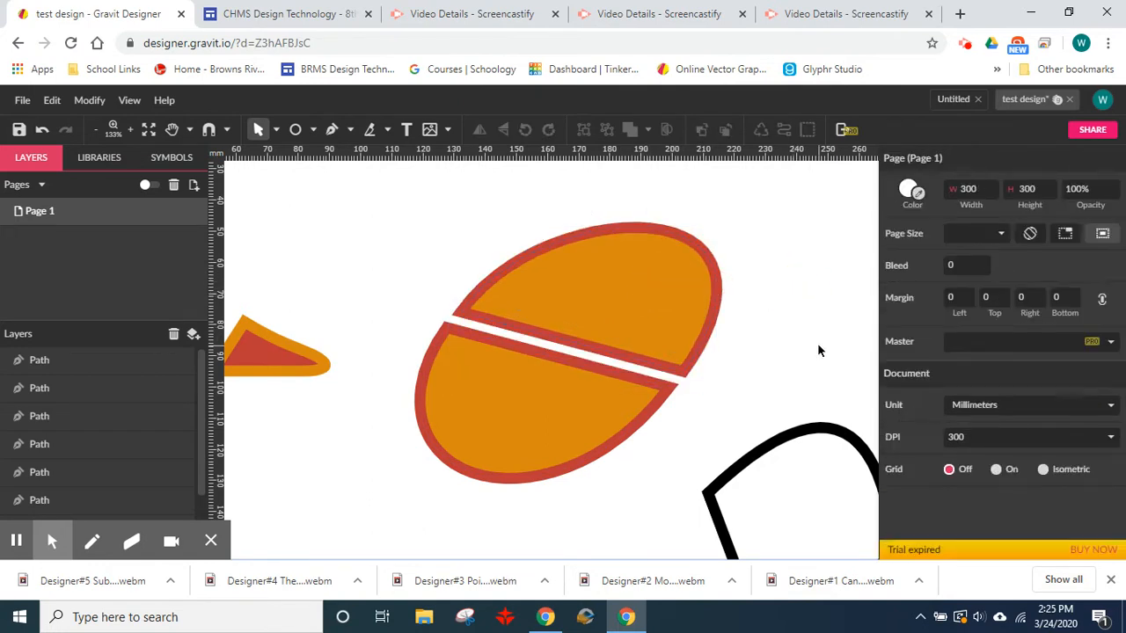
left_click_drag(817, 351, 812, 309)
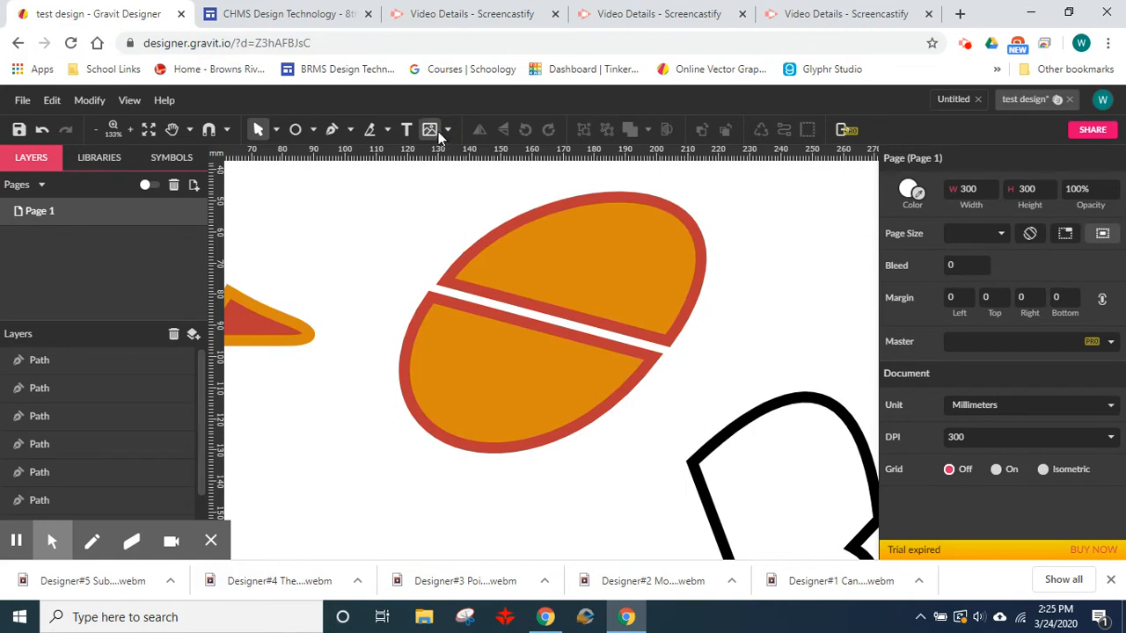
- Try horizontal and vertical flips and a slight rotation on the ellipse's upper half, reverting each one
left_click(543, 239)
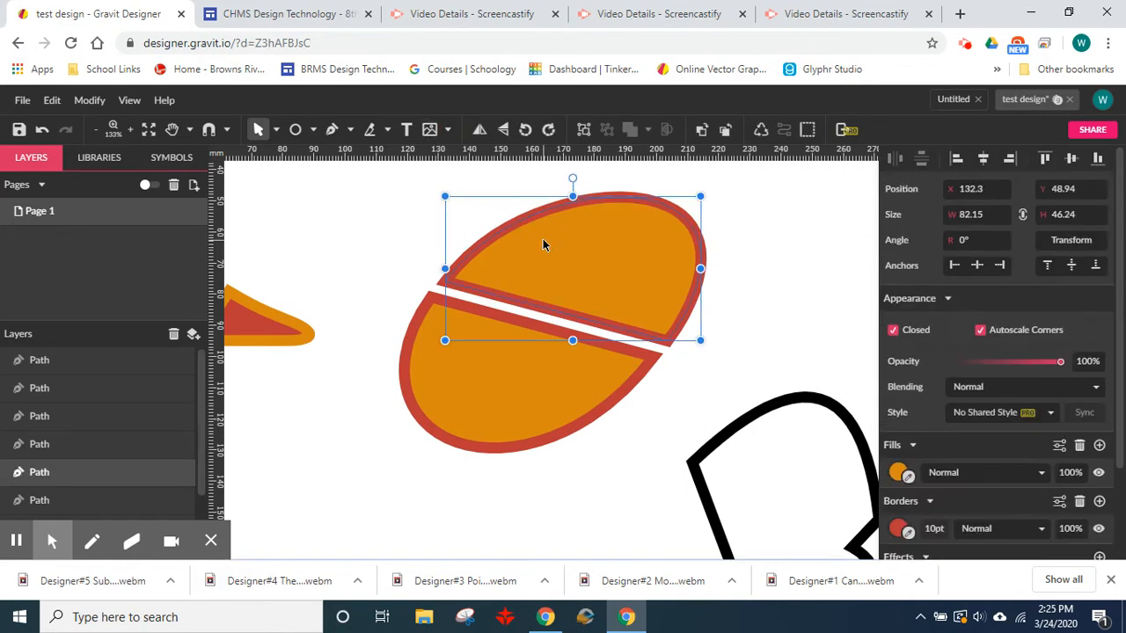
left_click(479, 131)
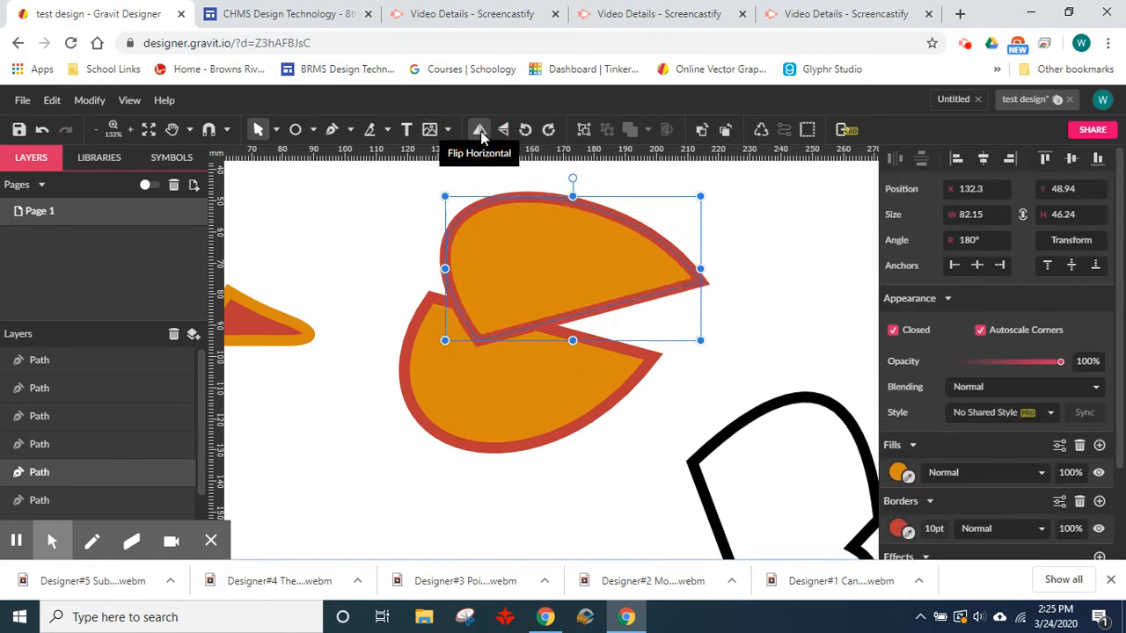
left_click(481, 132)
left_click(504, 131)
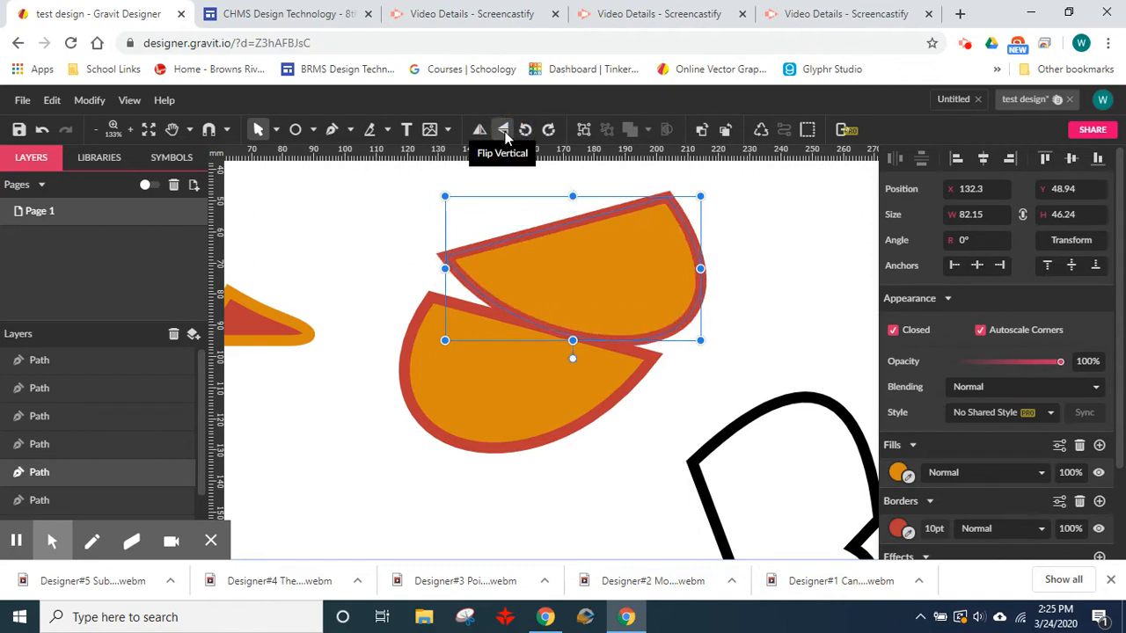
left_click(503, 132)
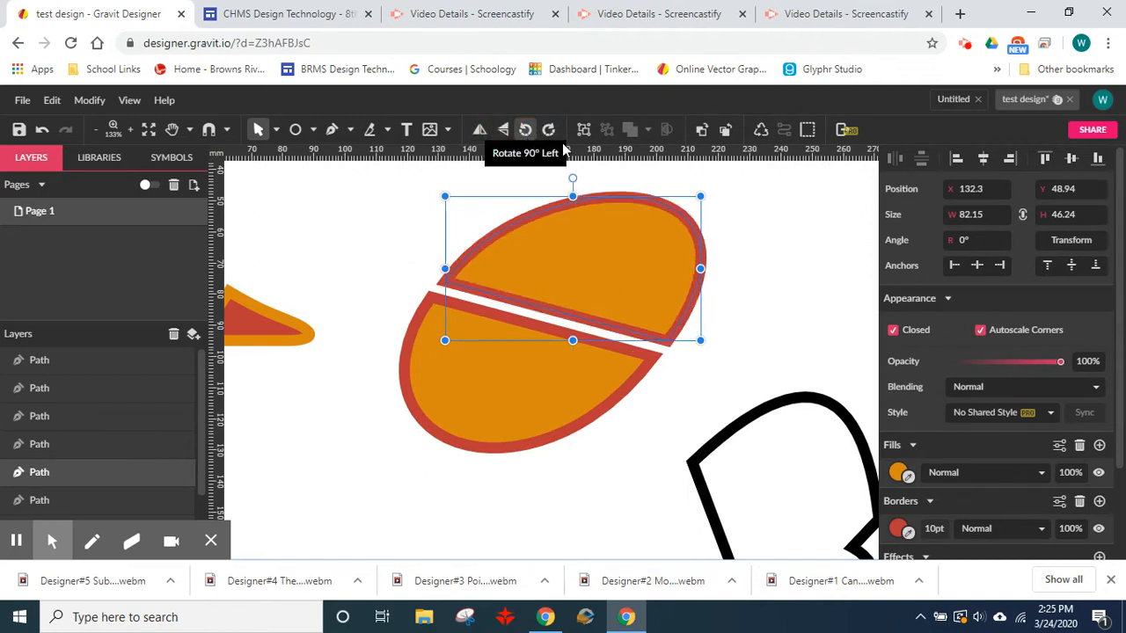
mouse_move(572, 180)
left_mouse_down()
mouse_move(611, 188)
mouse_move(583, 182)
left_mouse_up()
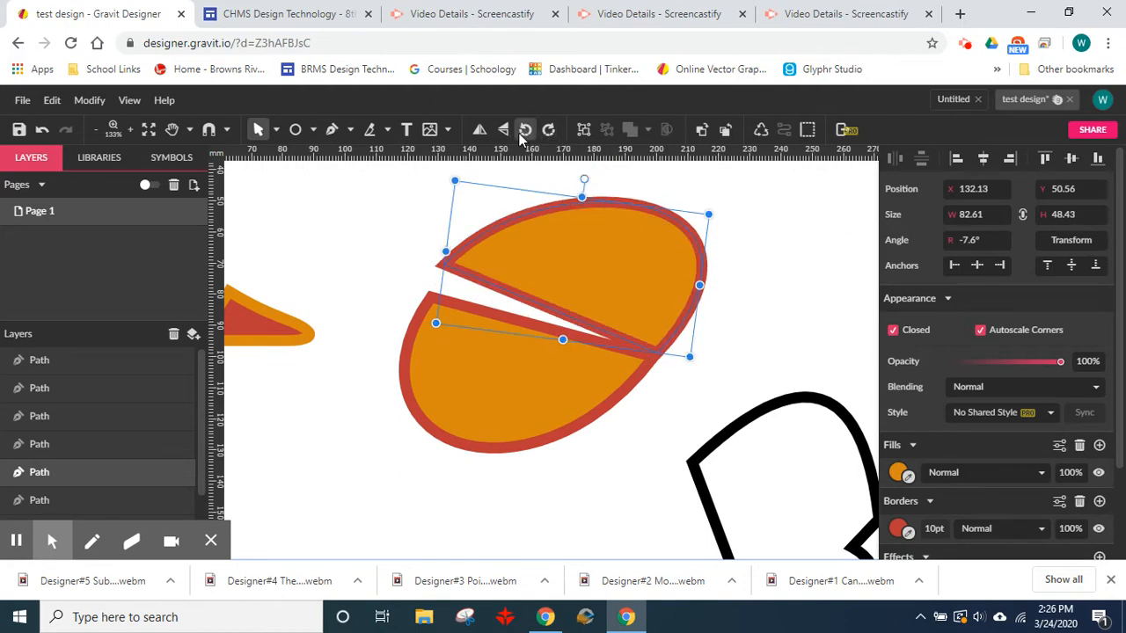
key("ctrl+z")
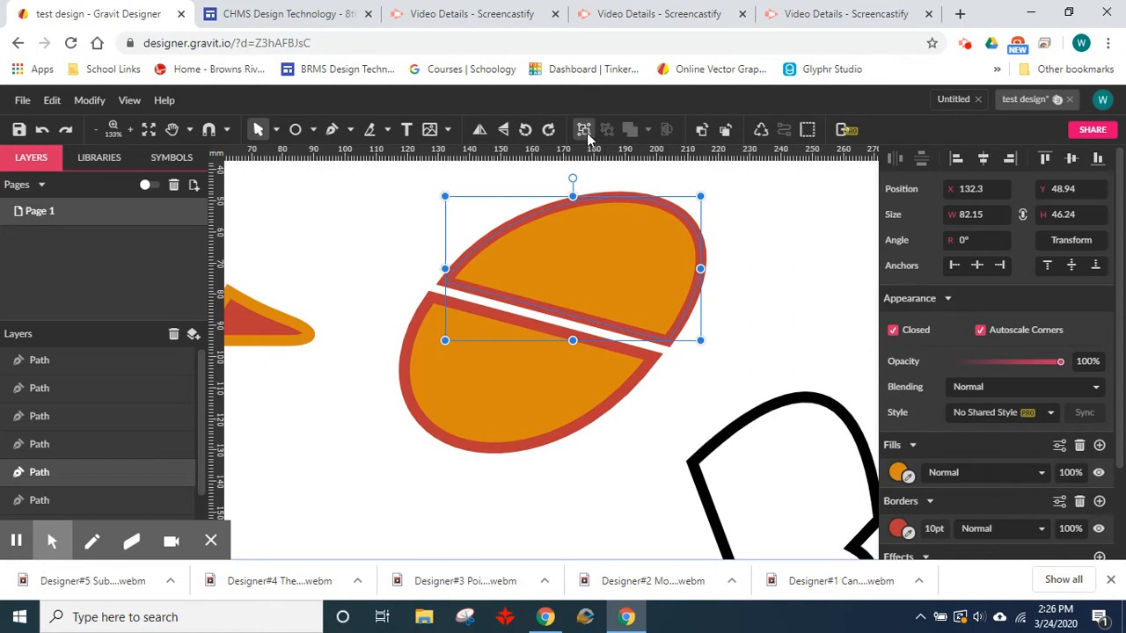
- Group the two ellipse halves and move them together to about X 106, Y 55
left_click(811, 269)
left_click_drag(382, 226, 630, 467)
left_click(582, 130)
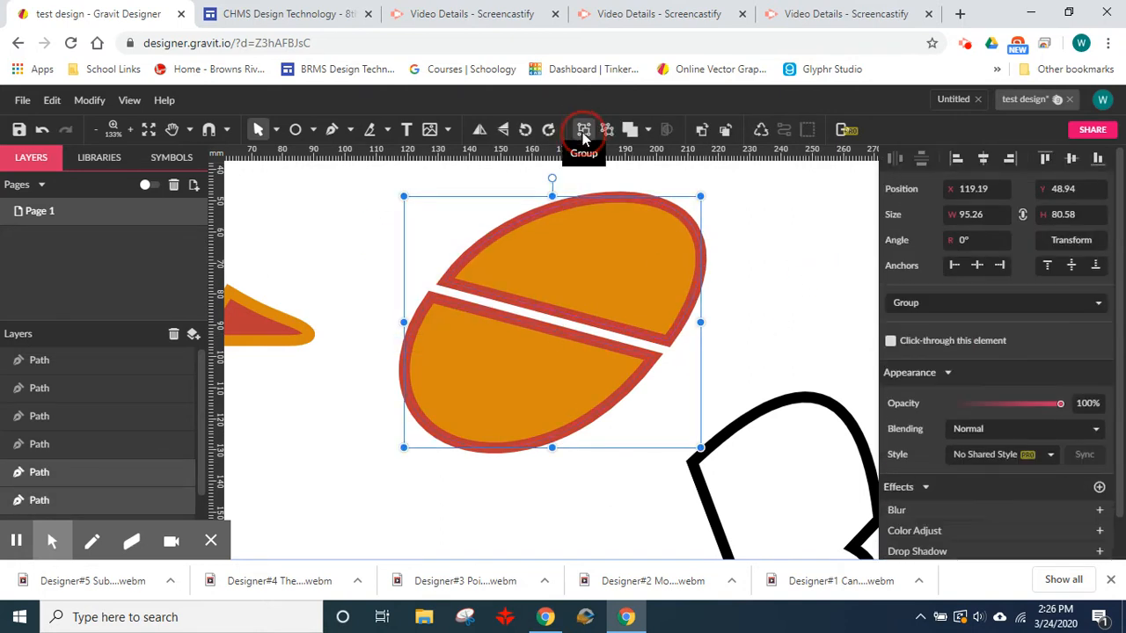
left_click_drag(573, 261, 613, 293)
left_click(737, 299)
left_click_drag(596, 233, 574, 259)
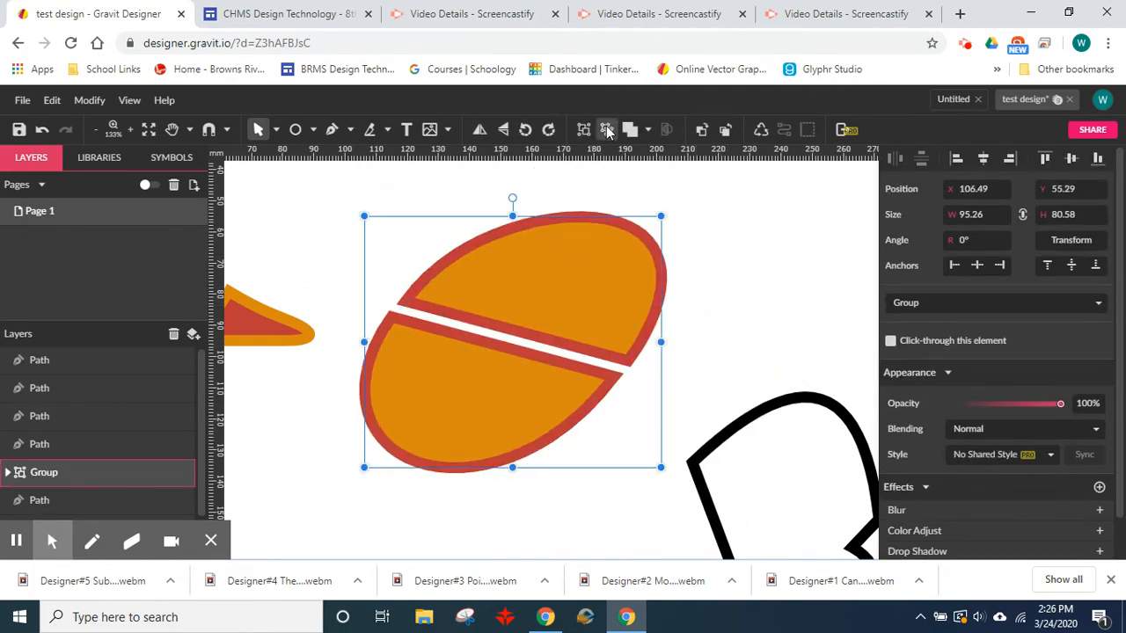
- Ungroup the two orange ellipse halves
left_click(648, 130)
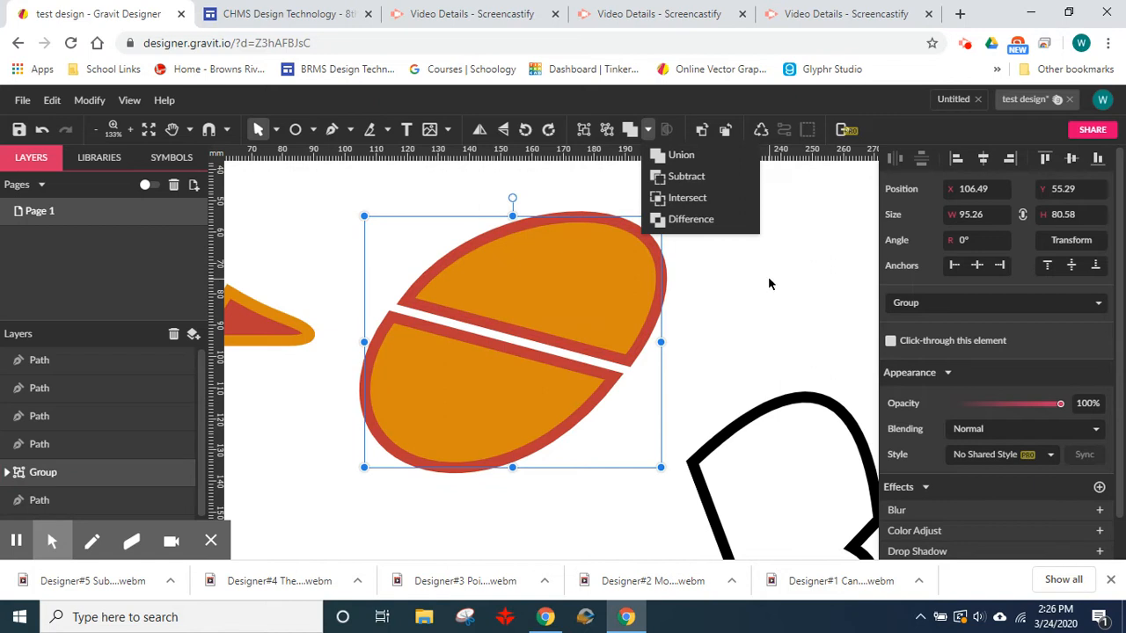
left_click(730, 311)
left_click(767, 325)
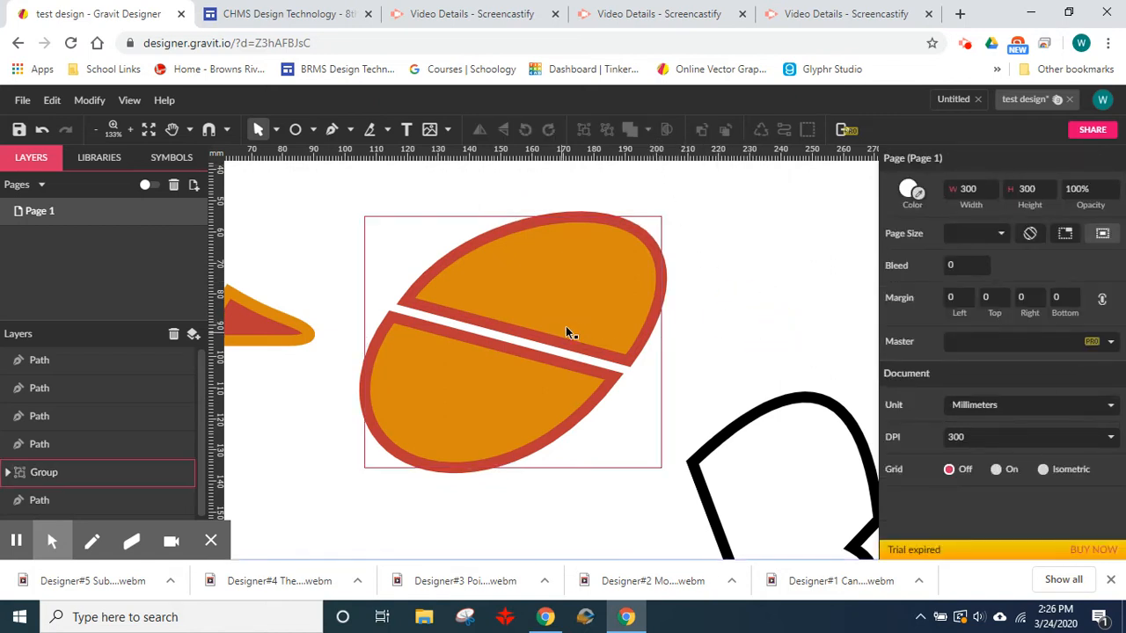
left_click(611, 315)
left_click(607, 130)
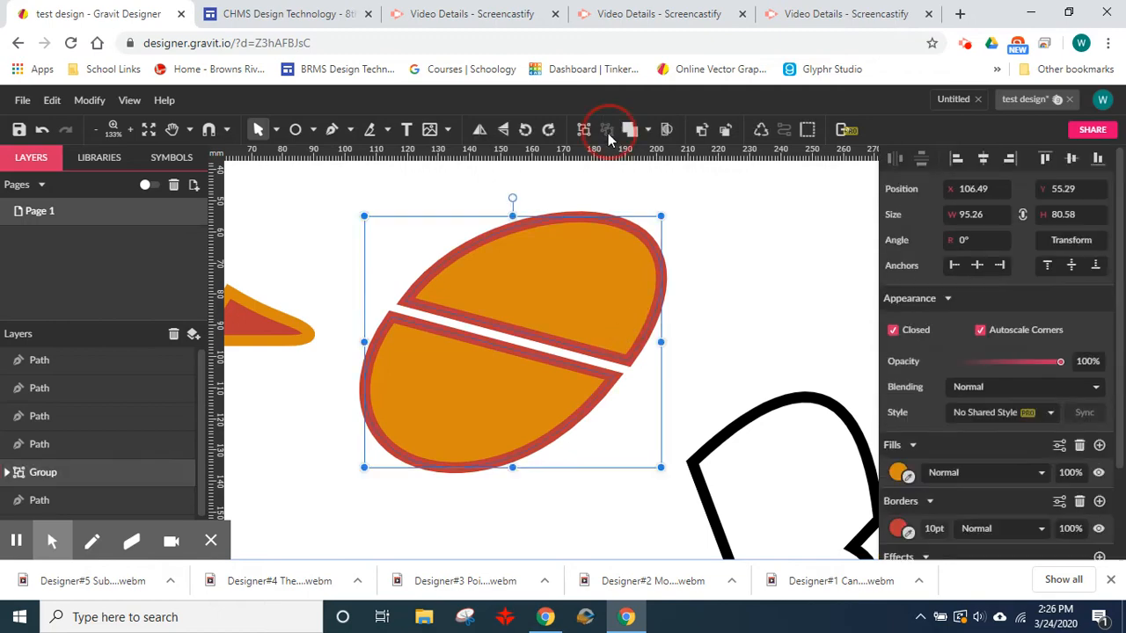
left_click(777, 327)
- Arrange the two ellipse halves so they partly overlap, and shift the small wedge piece clear of them
left_click_drag(640, 328, 455, 327)
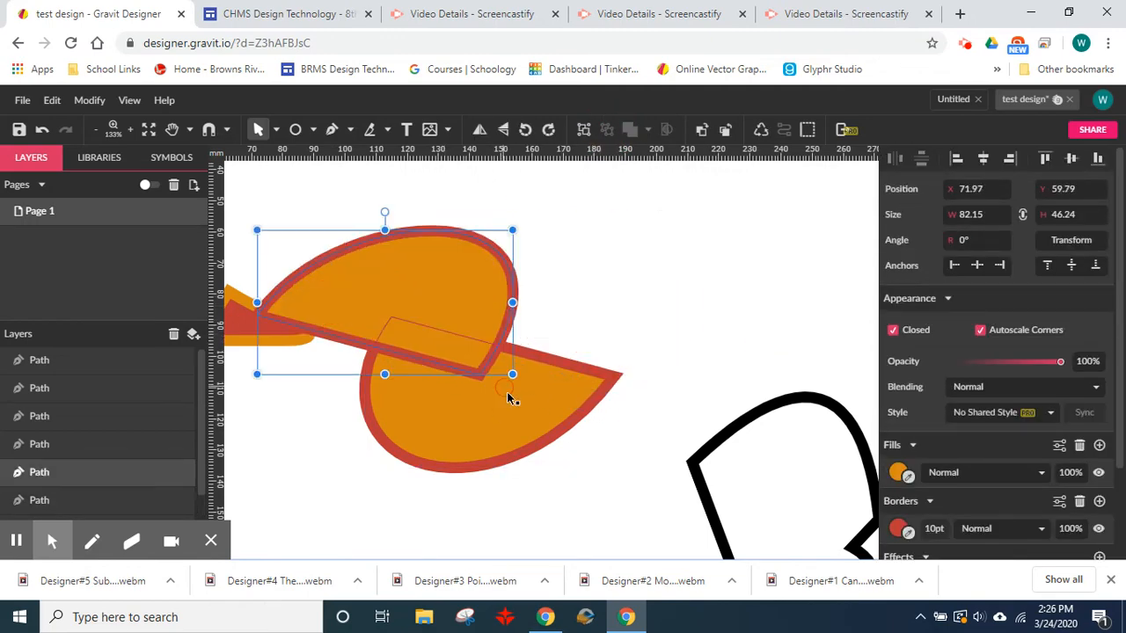
left_click_drag(568, 393, 643, 371)
left_click_drag(494, 266, 516, 256)
left_click_drag(280, 333, 261, 367)
- Merge the two overlapping ellipse halves into one compound shape with Union
left_click_drag(354, 377, 572, 323)
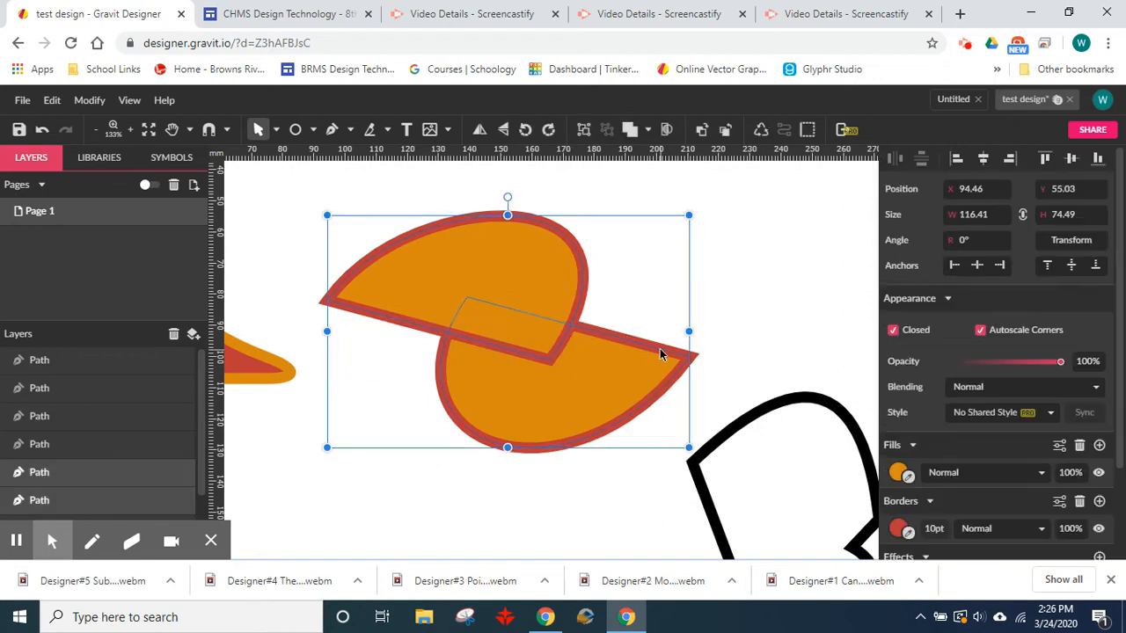
left_click(647, 129)
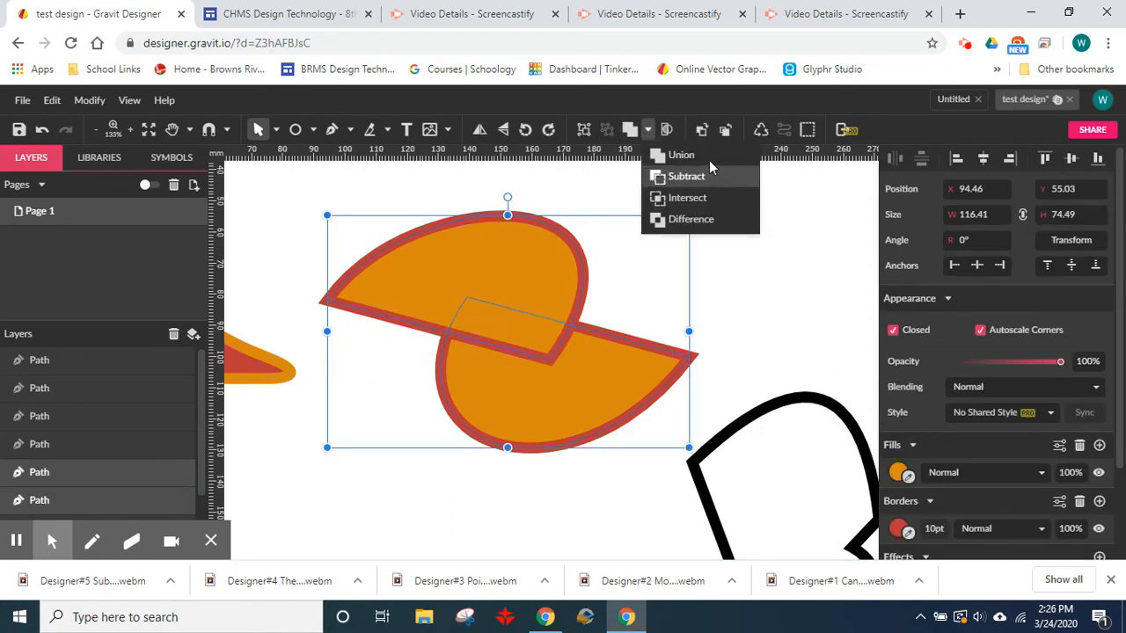
left_click(681, 156)
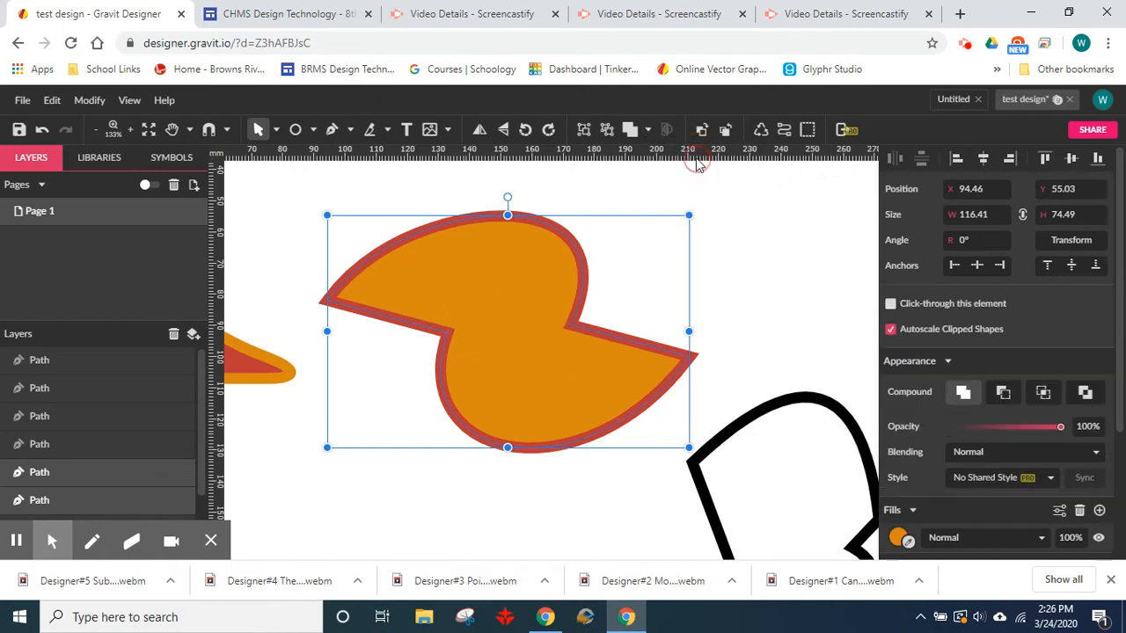
left_click(734, 287)
left_click(552, 367)
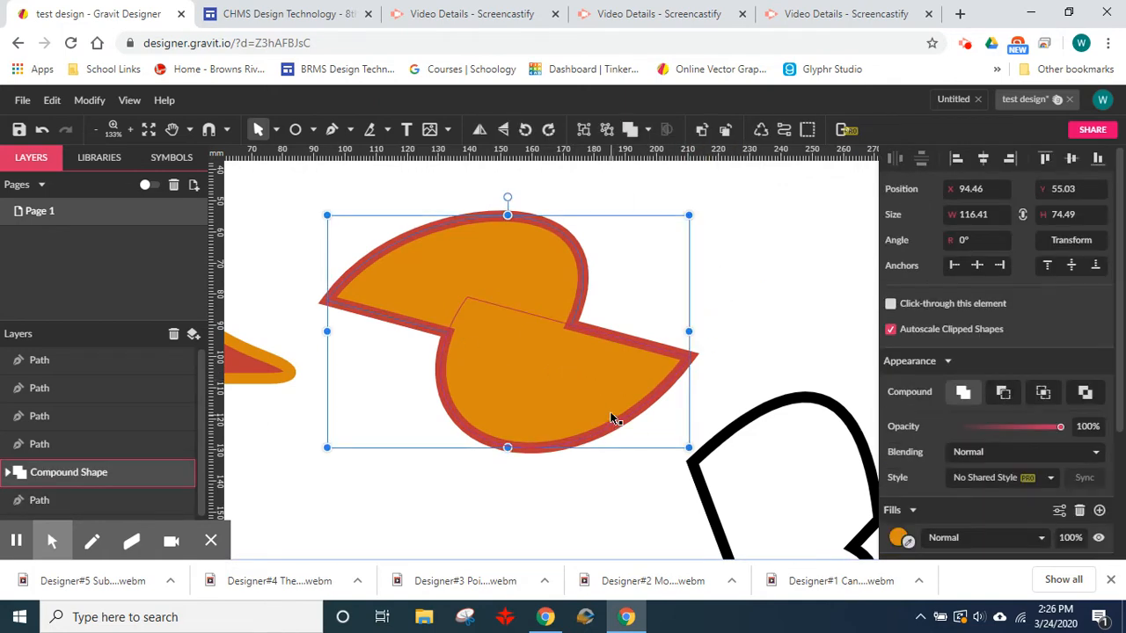
left_click(766, 308)
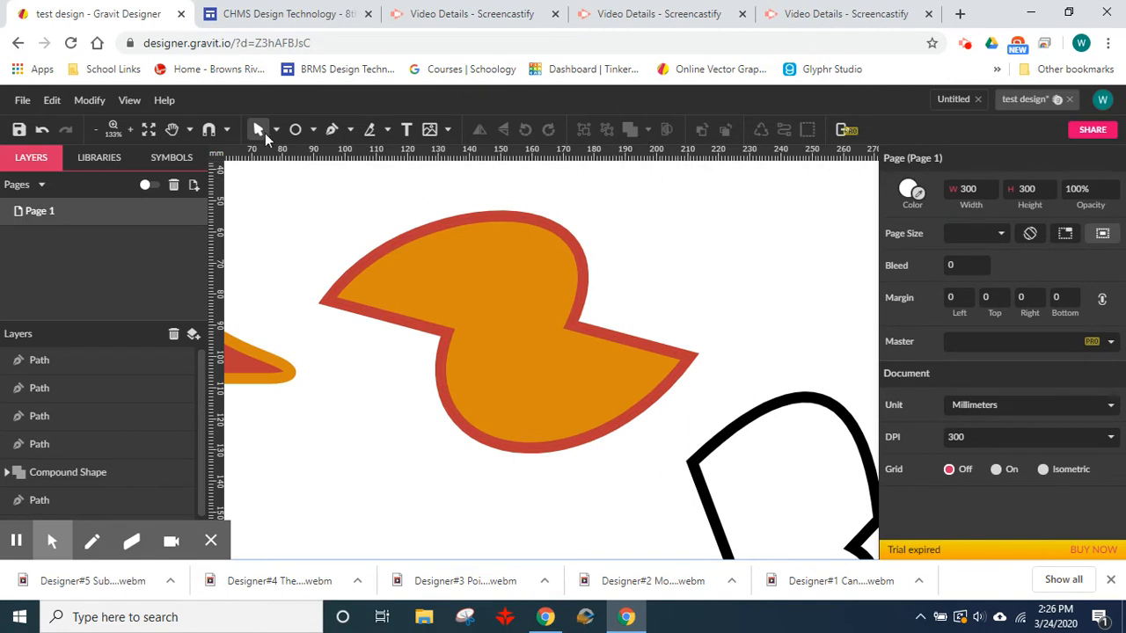
- Revert the united shape to its two separate overlapping halves
left_click(431, 227)
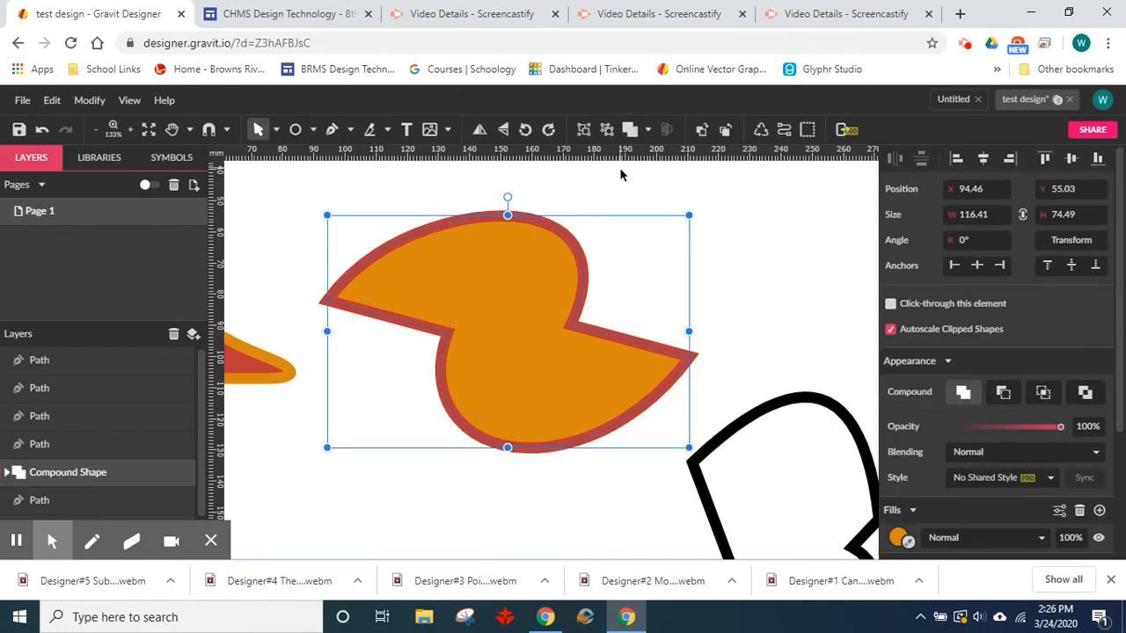
key("ctrl+shift+g")
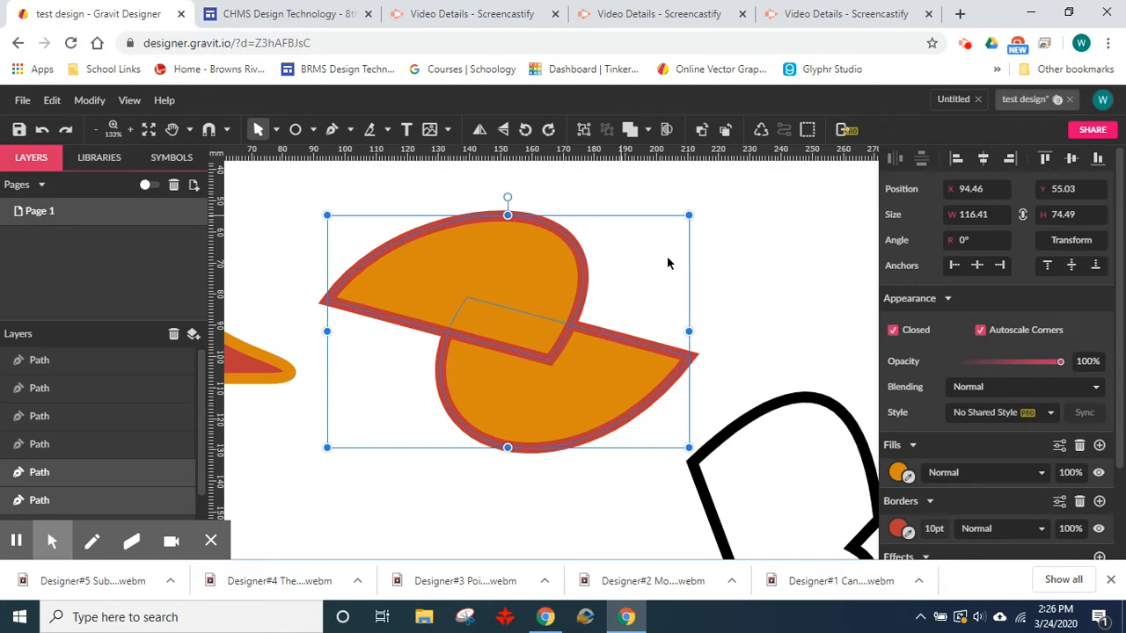
- Try Intersect on the two overlapping orange ellipse halves, and undo it
left_click(750, 331)
left_click(621, 350)
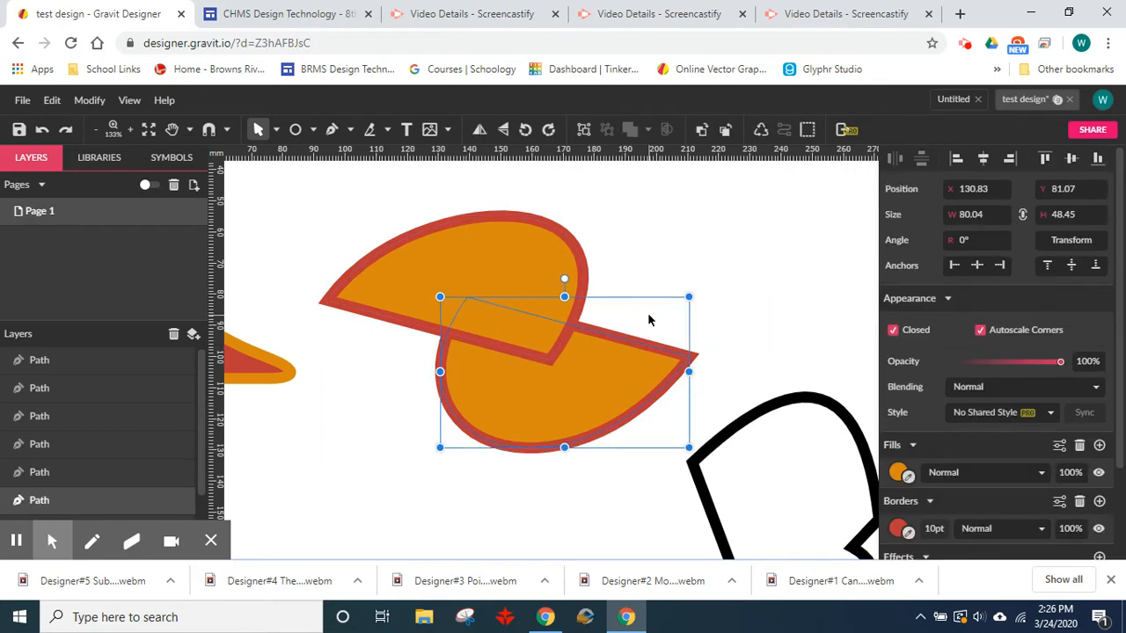
left_click_drag(607, 485, 478, 273)
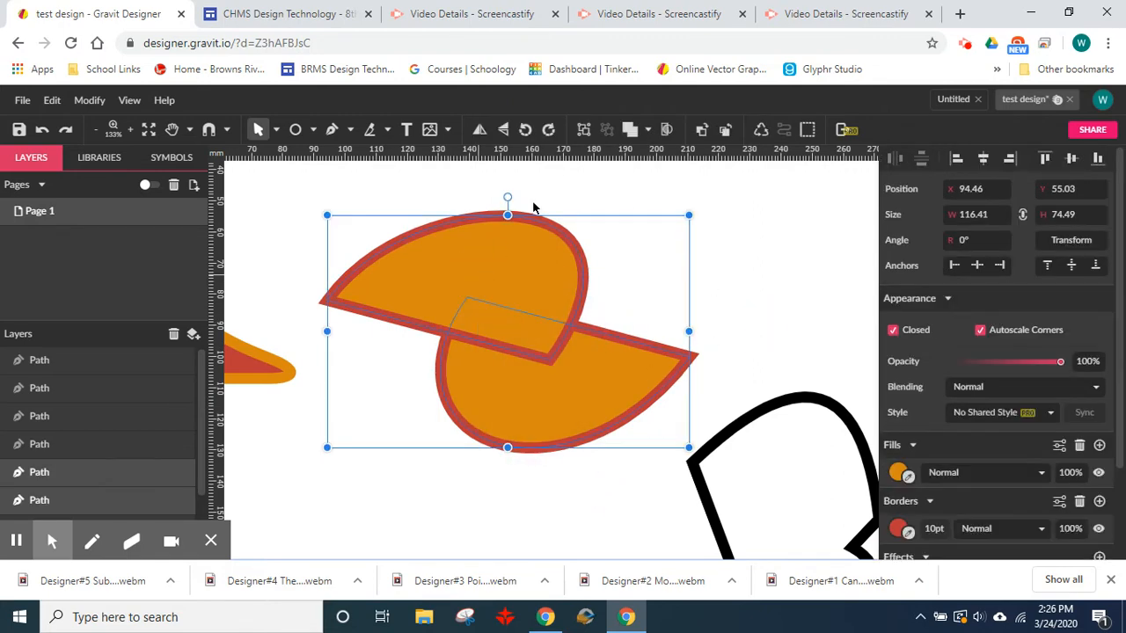
left_click(651, 128)
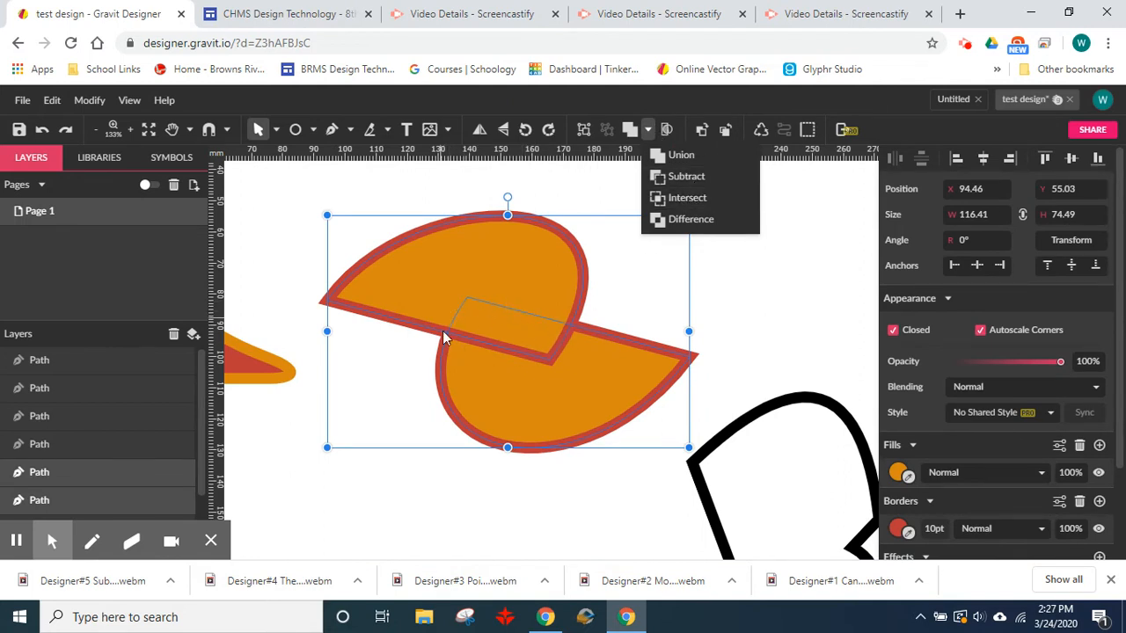
left_click(688, 202)
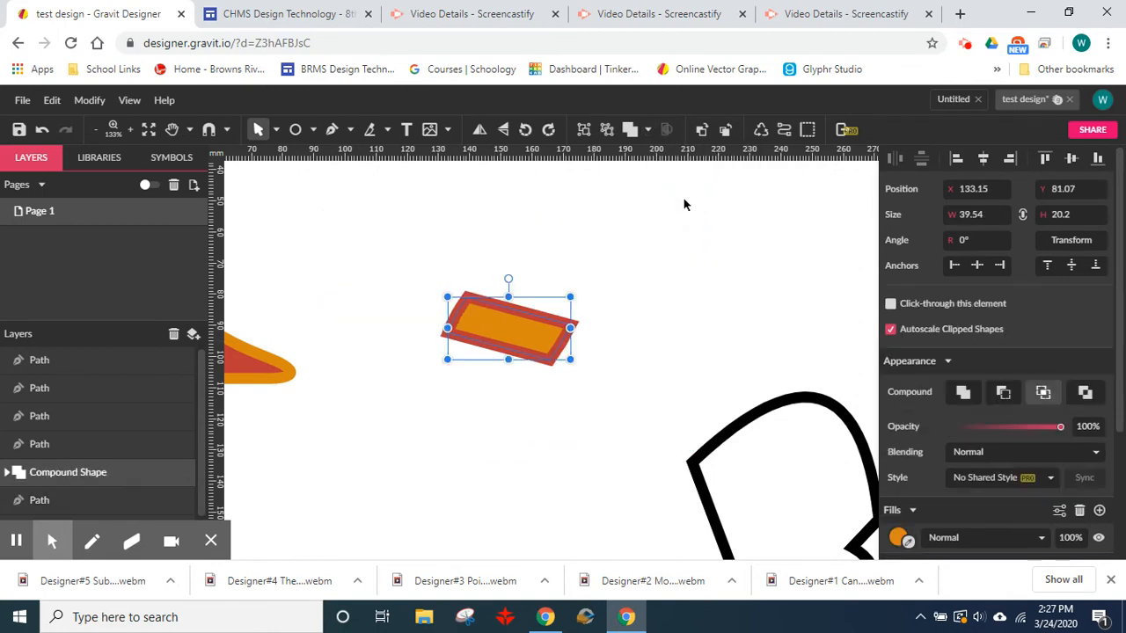
left_click(672, 304)
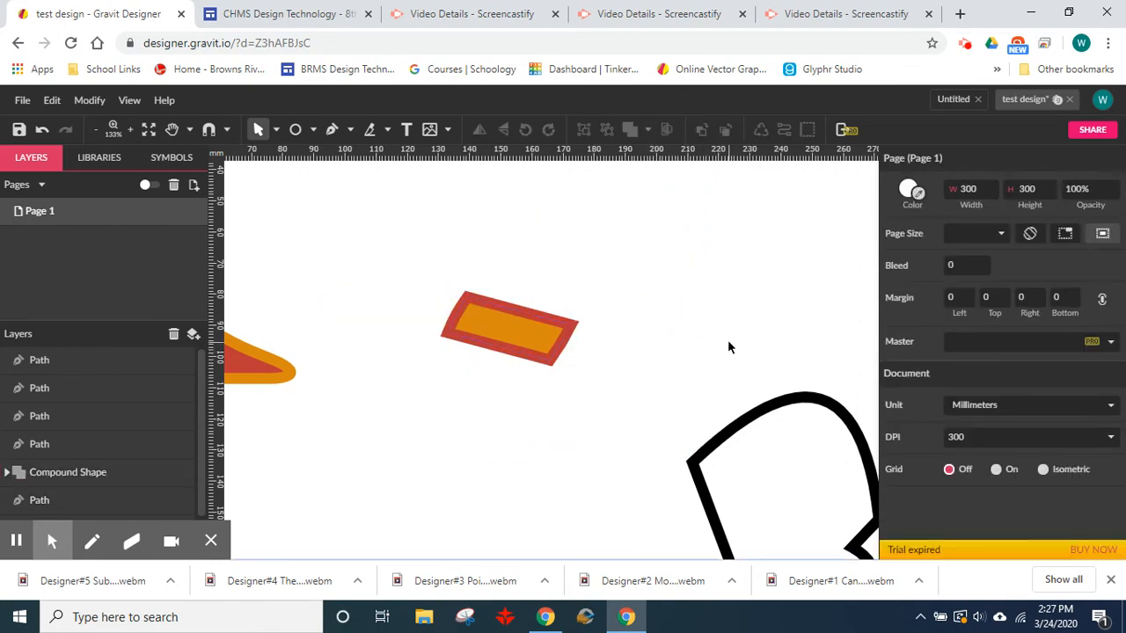
key("ctrl+z")
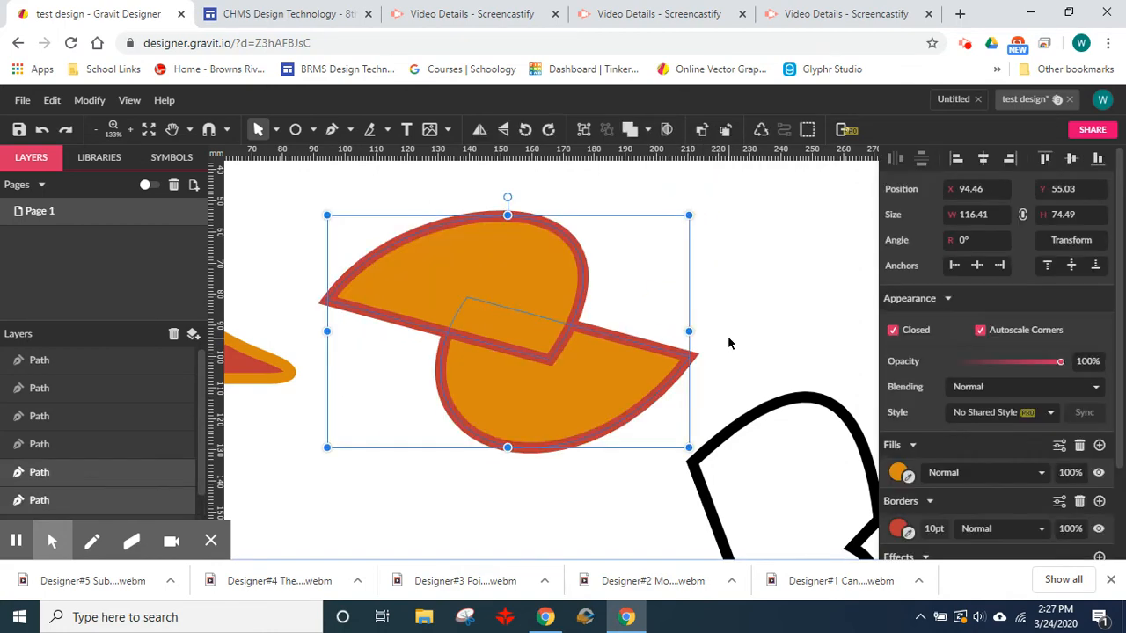
- Cut the upper ellipse half out of the lower one with Subtract
left_click(649, 129)
left_click(691, 184)
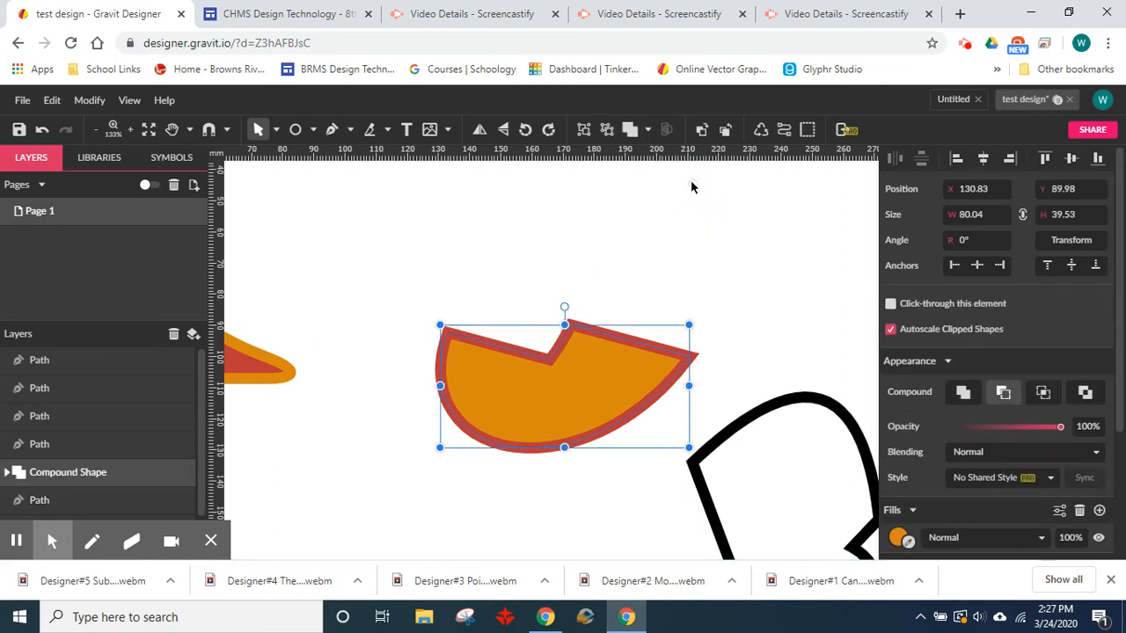
left_click(677, 257)
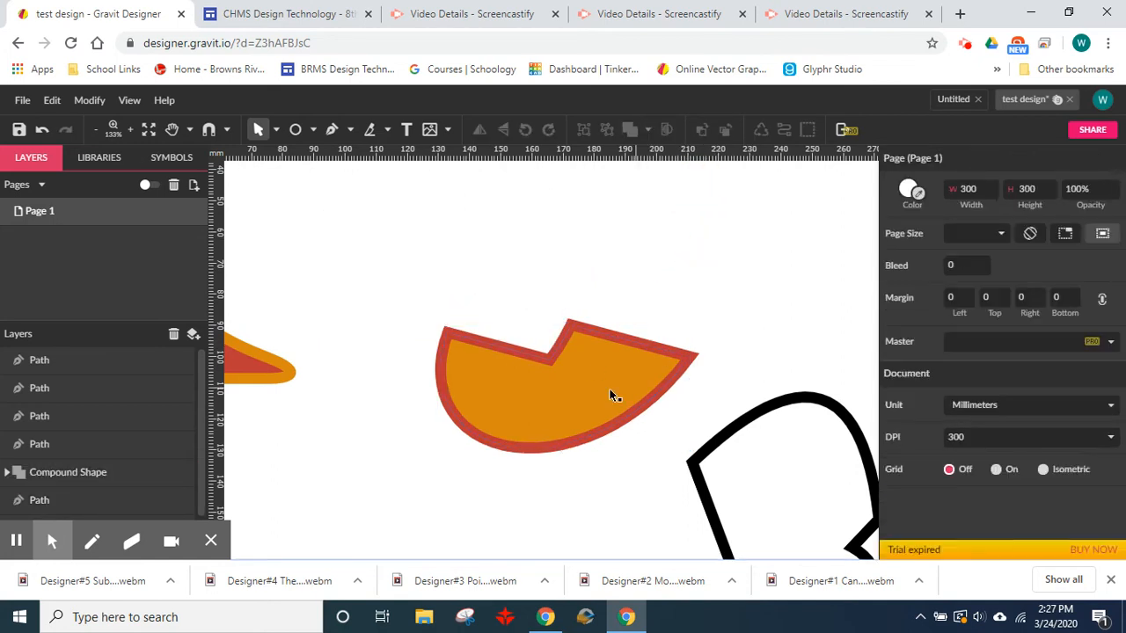
- Move the subtracted orange shape to about X 113.9, Y 71.5 mm, and expand its compound shape layer to list the component paths
left_click_drag(610, 389, 558, 332)
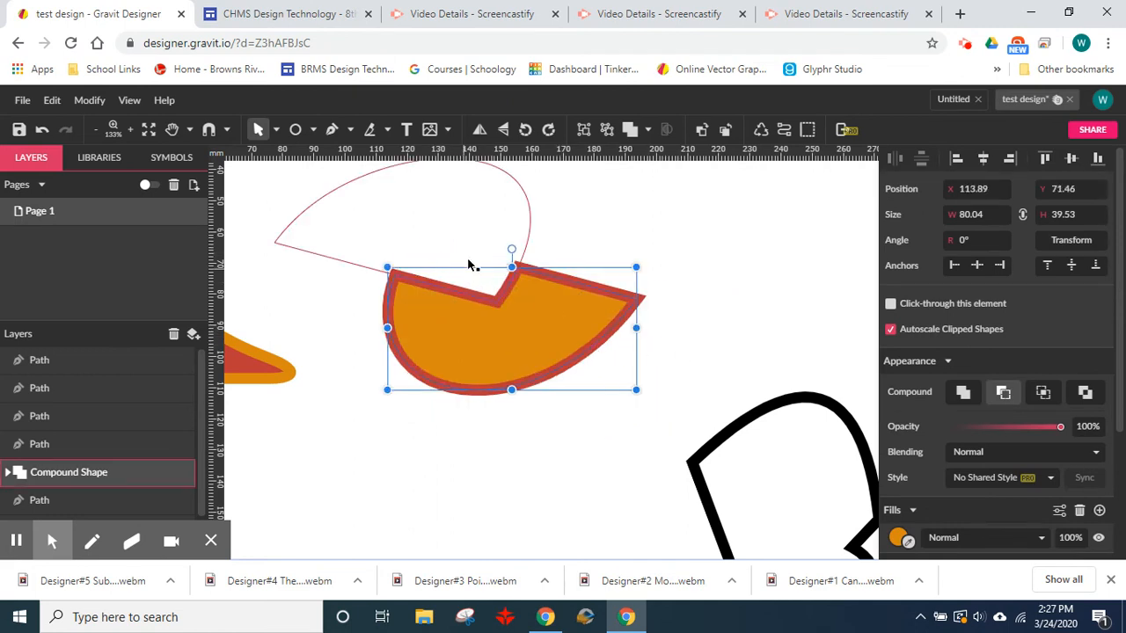
left_click(9, 475)
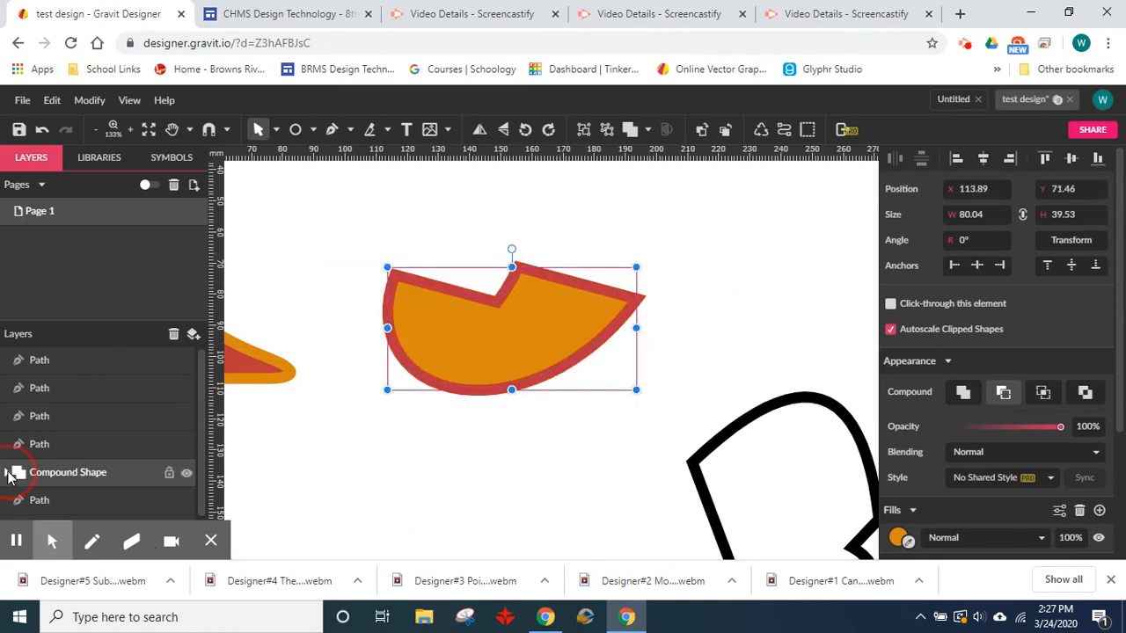
left_click(483, 468)
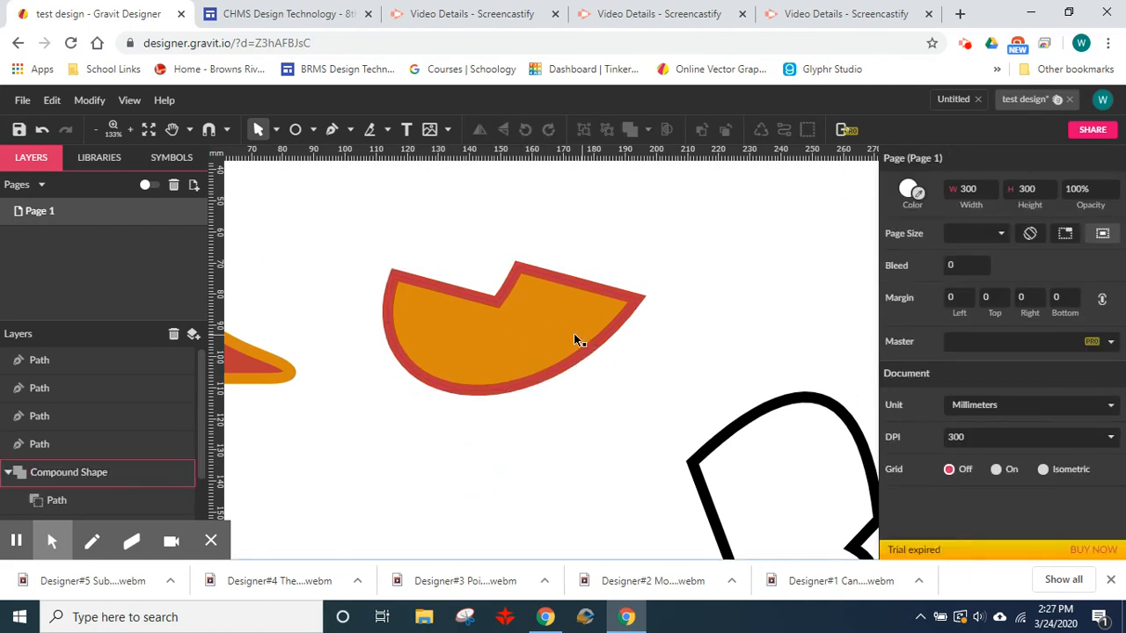
left_click(578, 386)
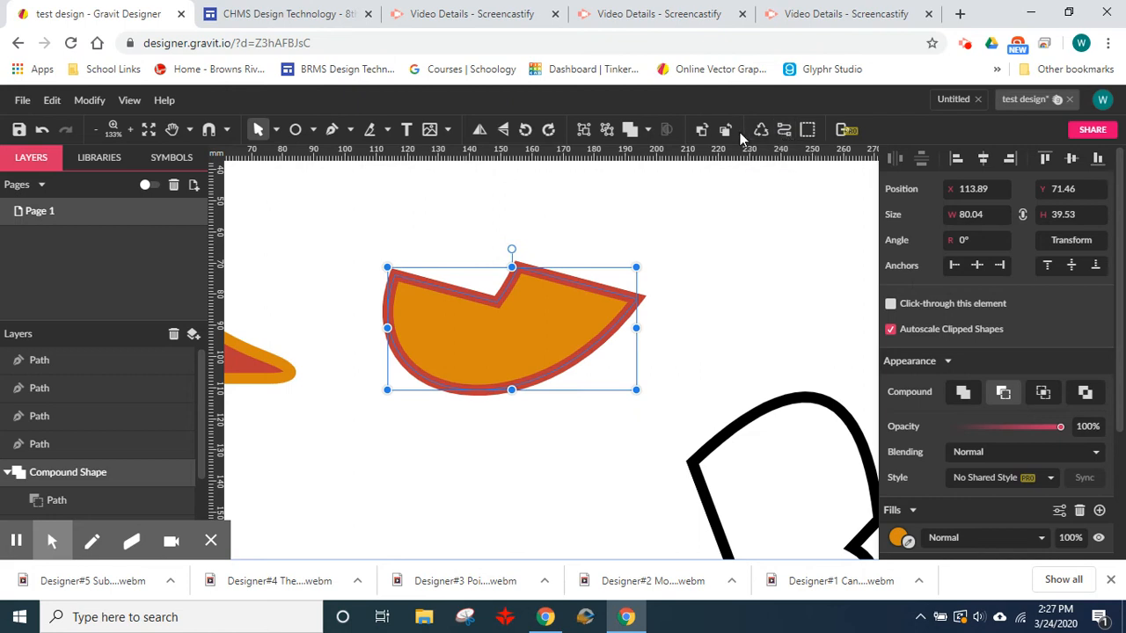
- Move the small red wedge to the orange shape's right end so that it partly overlaps, at about X 166.7, Y 85.3 mm
left_click(447, 390)
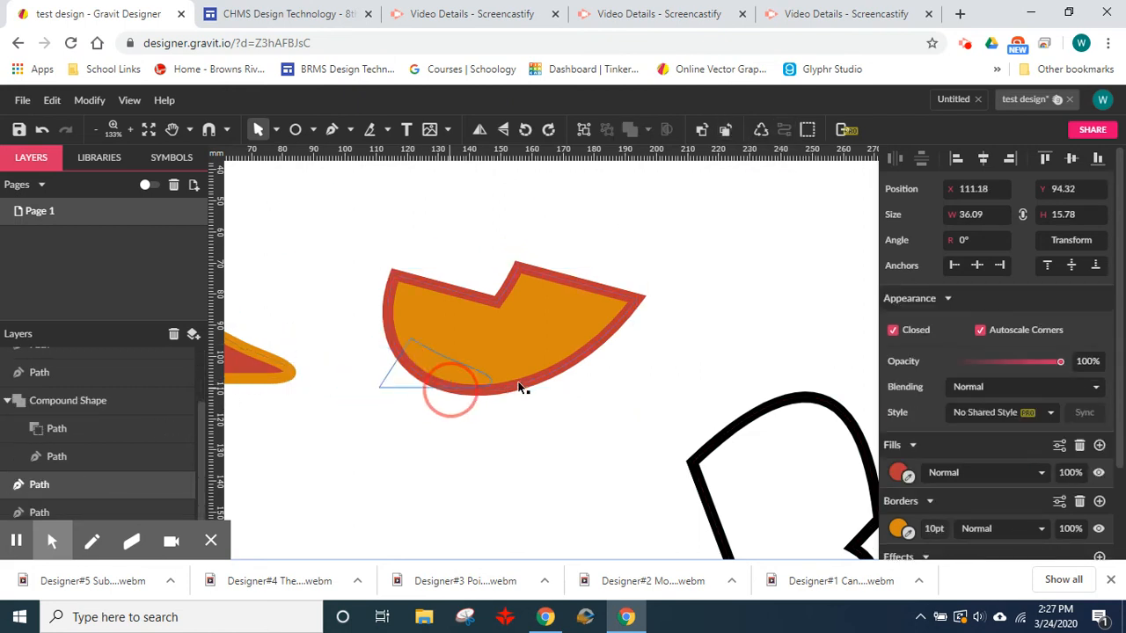
left_click(550, 376)
left_click_drag(557, 372, 626, 362)
left_click(707, 315)
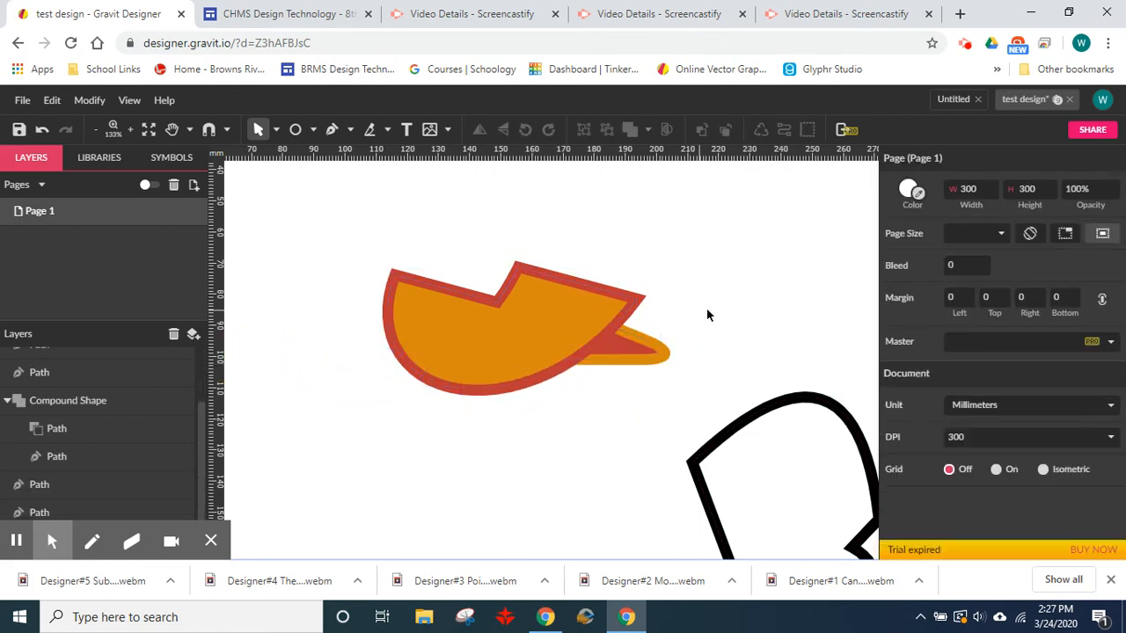
- Bring the red wedge forward in front of the orange compound shape, and nudge it to about X 165.9, Y 82.7 mm
left_click(630, 360)
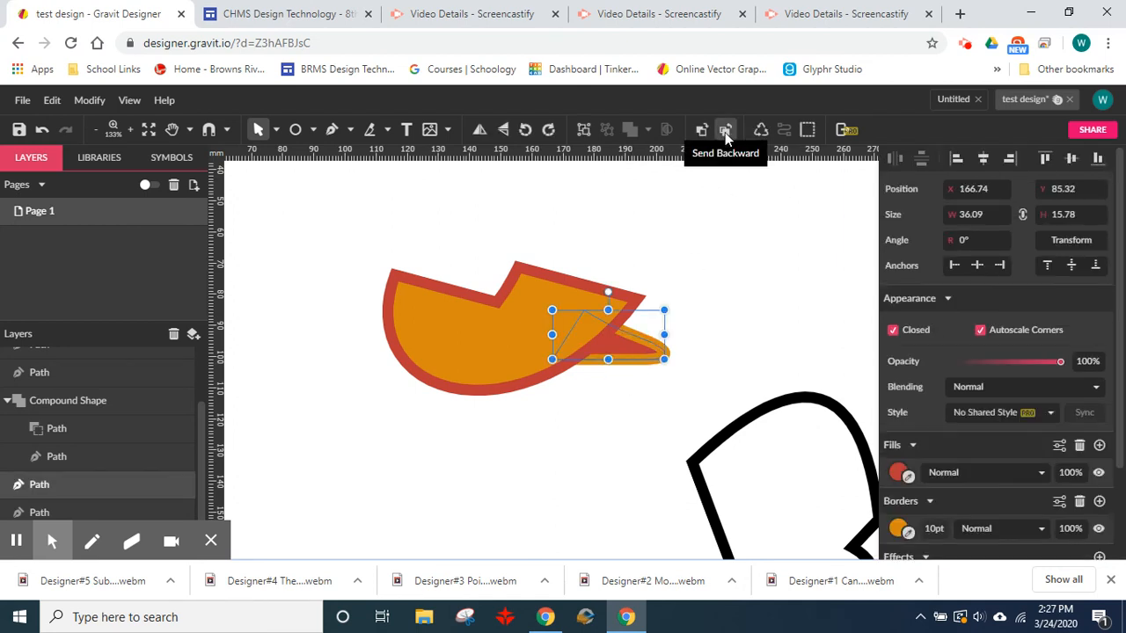
left_click(702, 132)
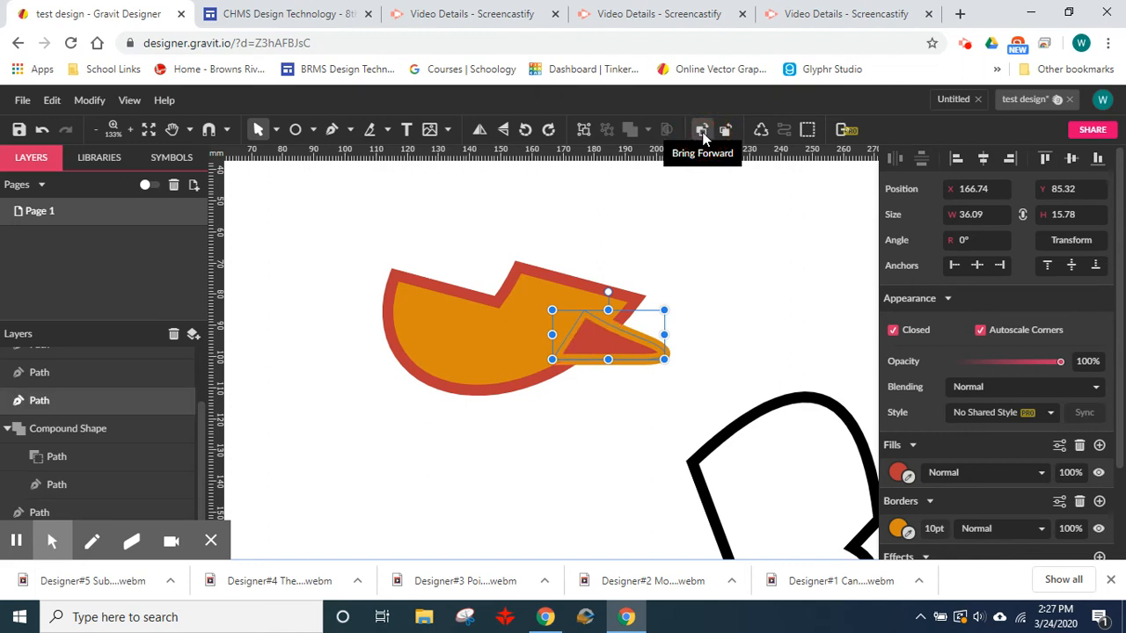
left_click(763, 259)
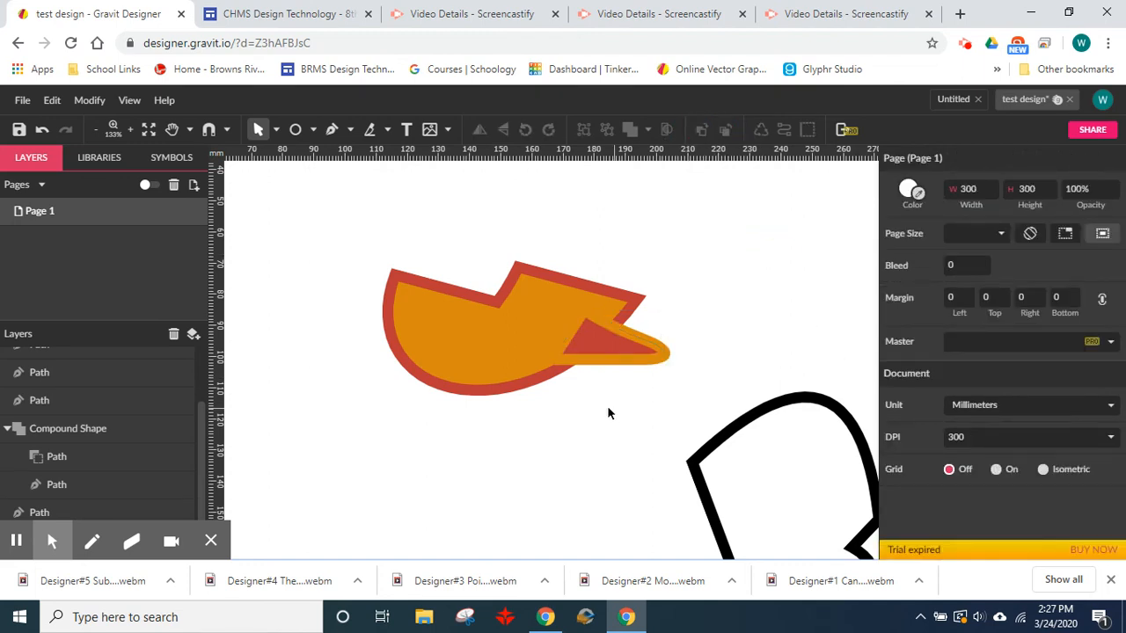
left_click(619, 327)
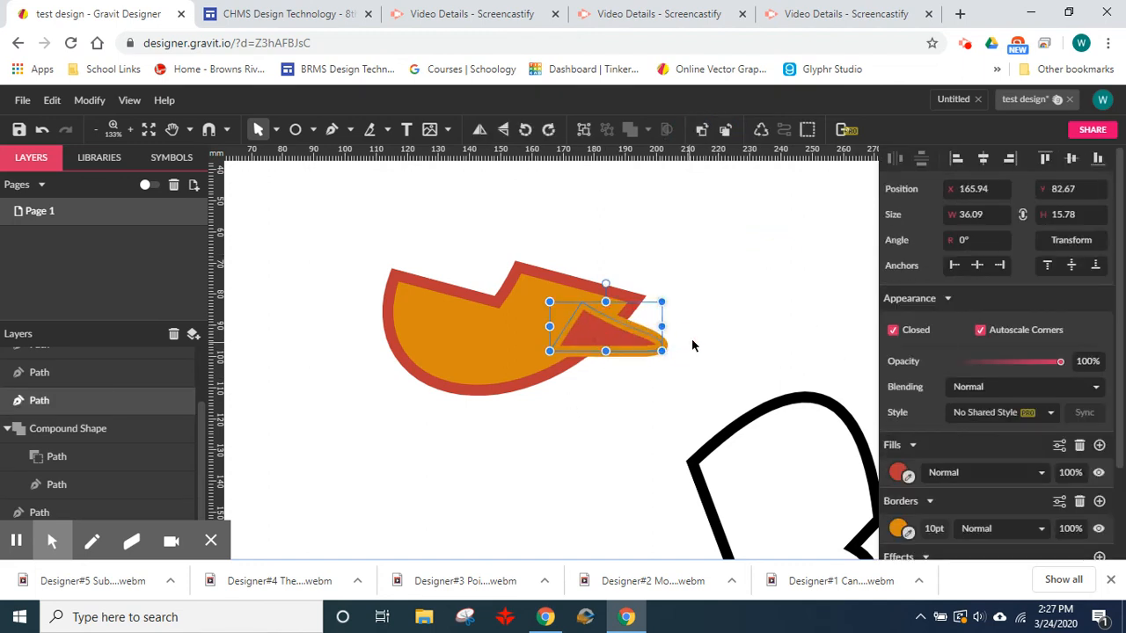
left_click(769, 336)
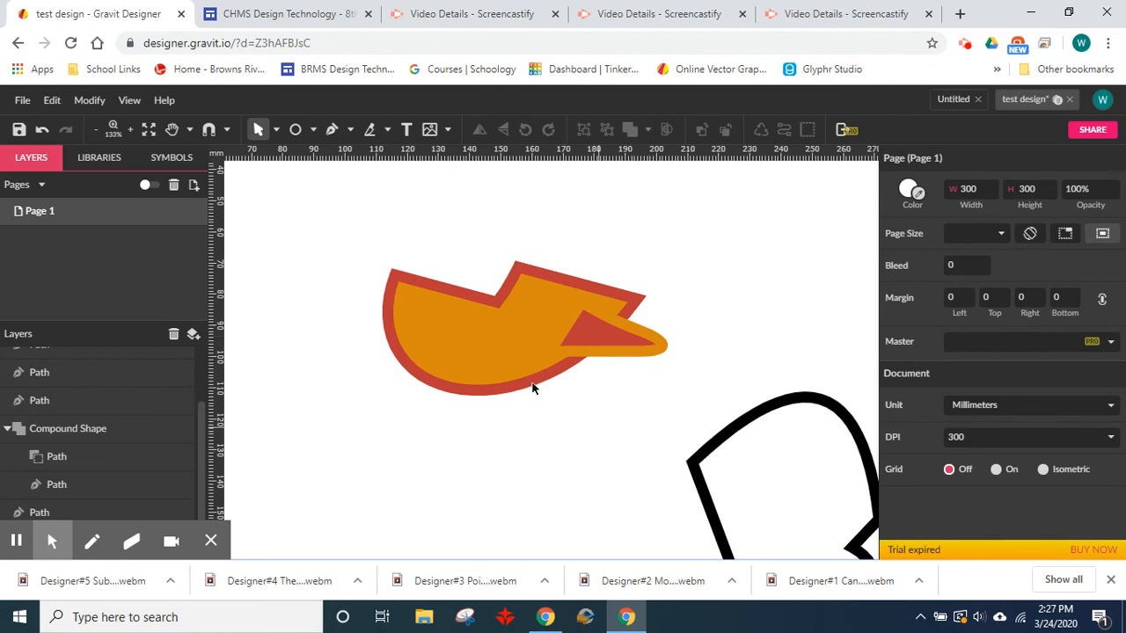
- Draw a narrow upright ellipse about 6.4 by 18.8 mm above the orange shape, and fill it with the red sampled from the shape's border
left_click(296, 130)
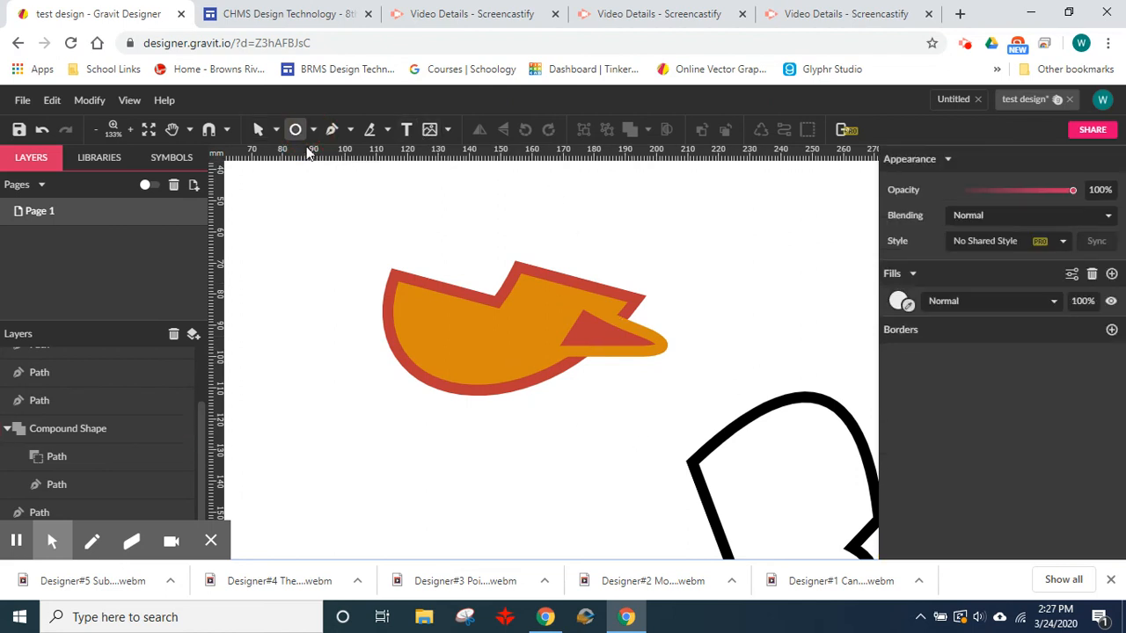
left_click_drag(334, 231, 317, 287)
left_click(911, 515)
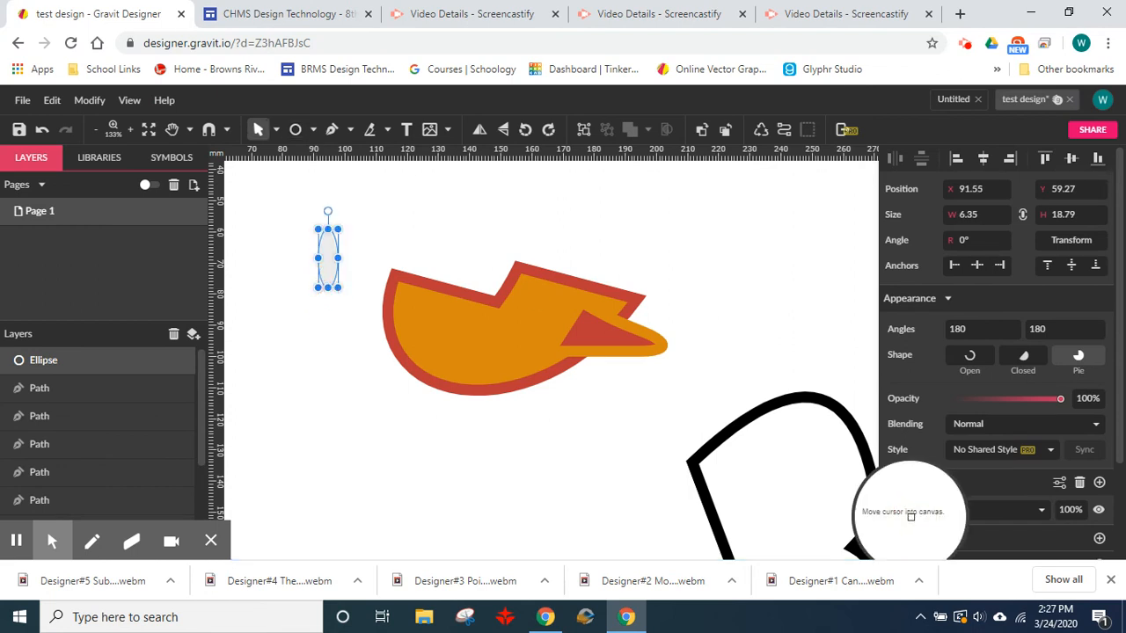
left_click(527, 387)
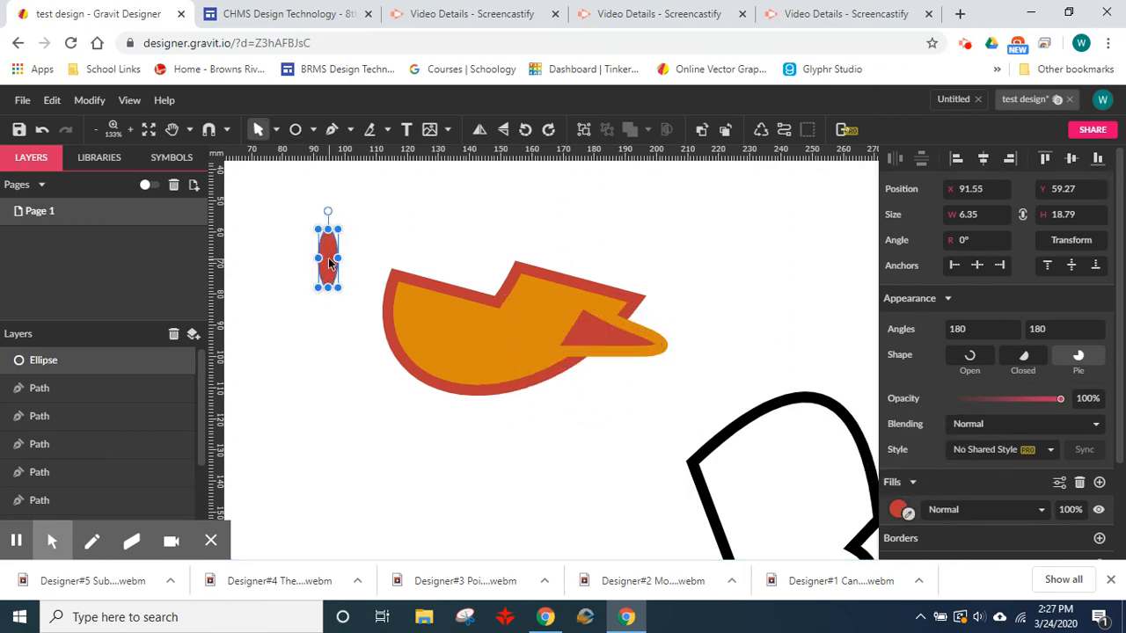
- Place the red ellipse across the orange shape's upper right edge, and put a duplicate of it a short distance to the right
left_click_drag(329, 262, 553, 275)
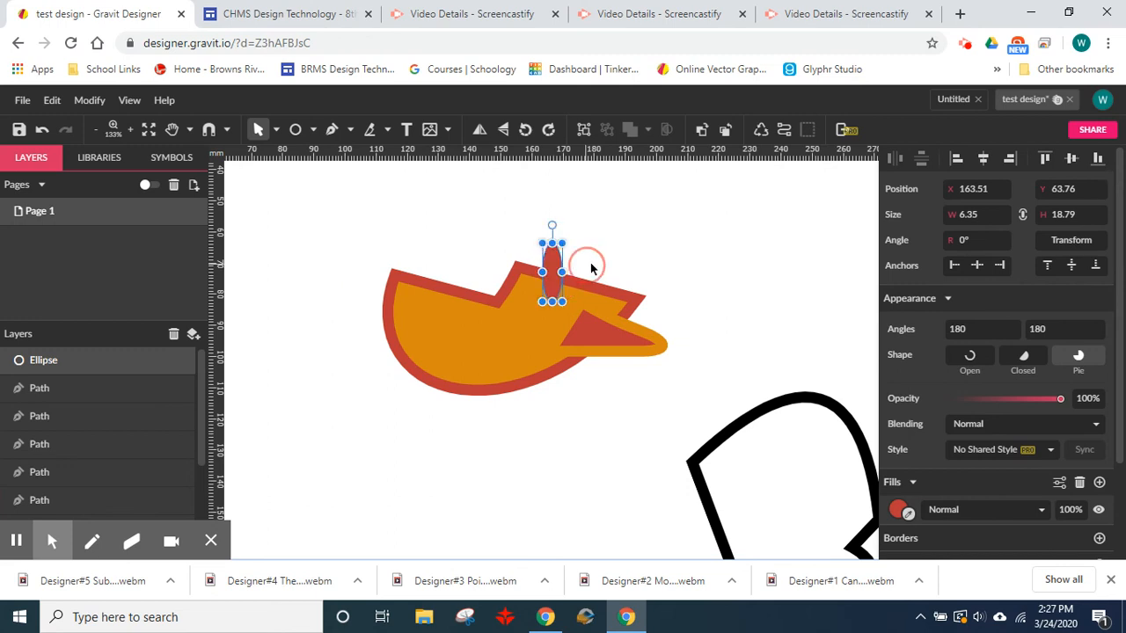
key("ctrl+d")
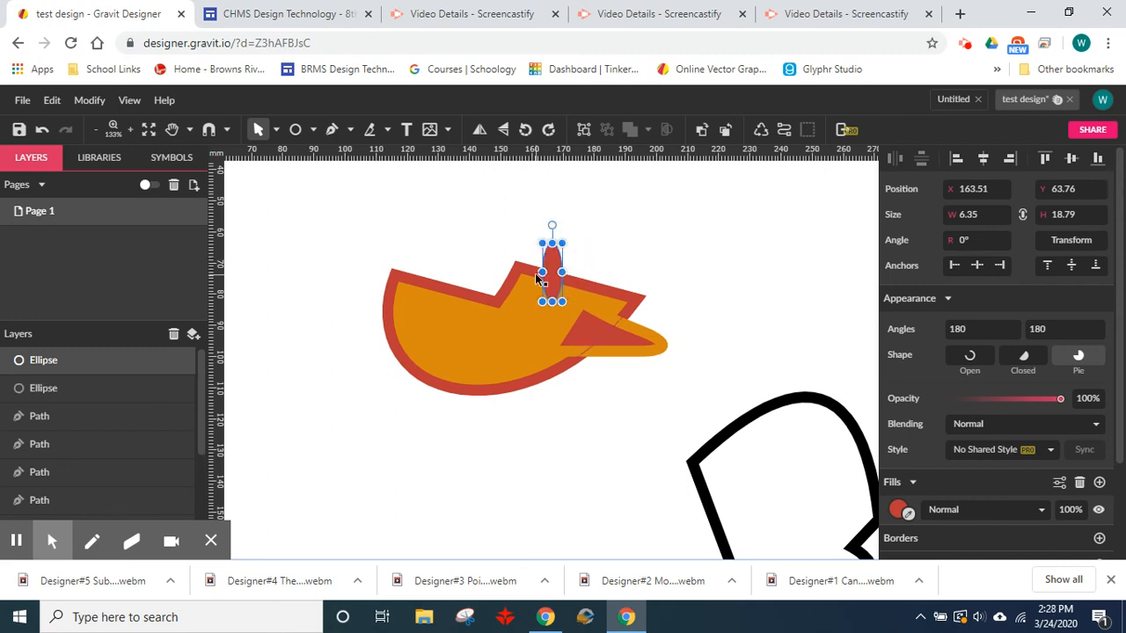
left_click_drag(550, 289, 598, 281)
left_click(691, 273)
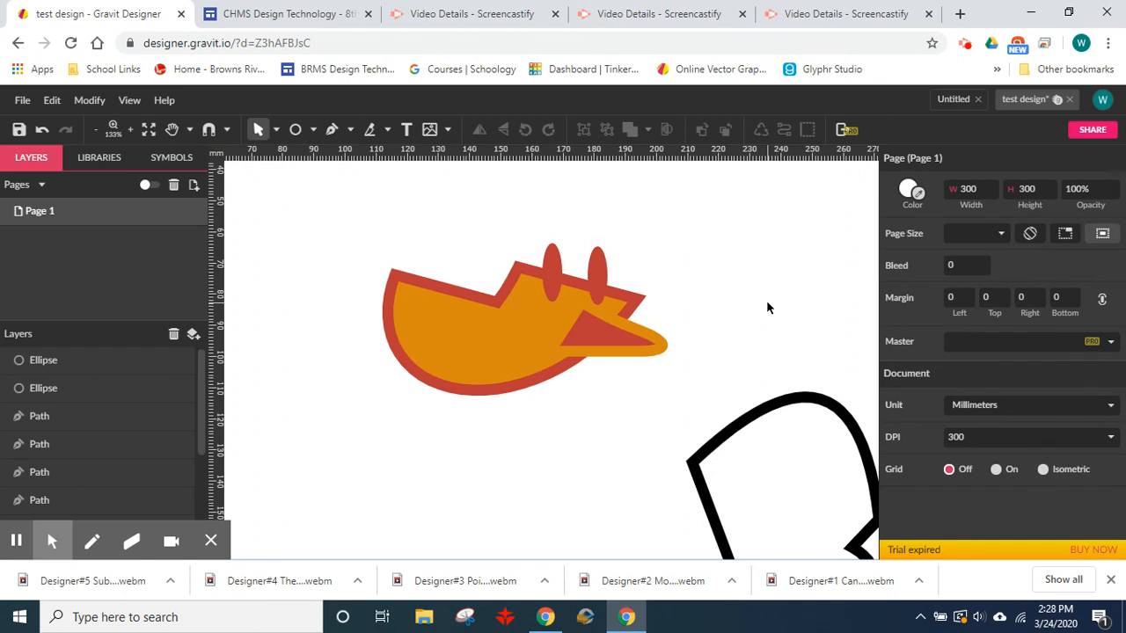
- Tilt the right red ellipse clockwise, and move the left one closer to it, to about X 172.2, Y 63 mm
left_click(602, 262)
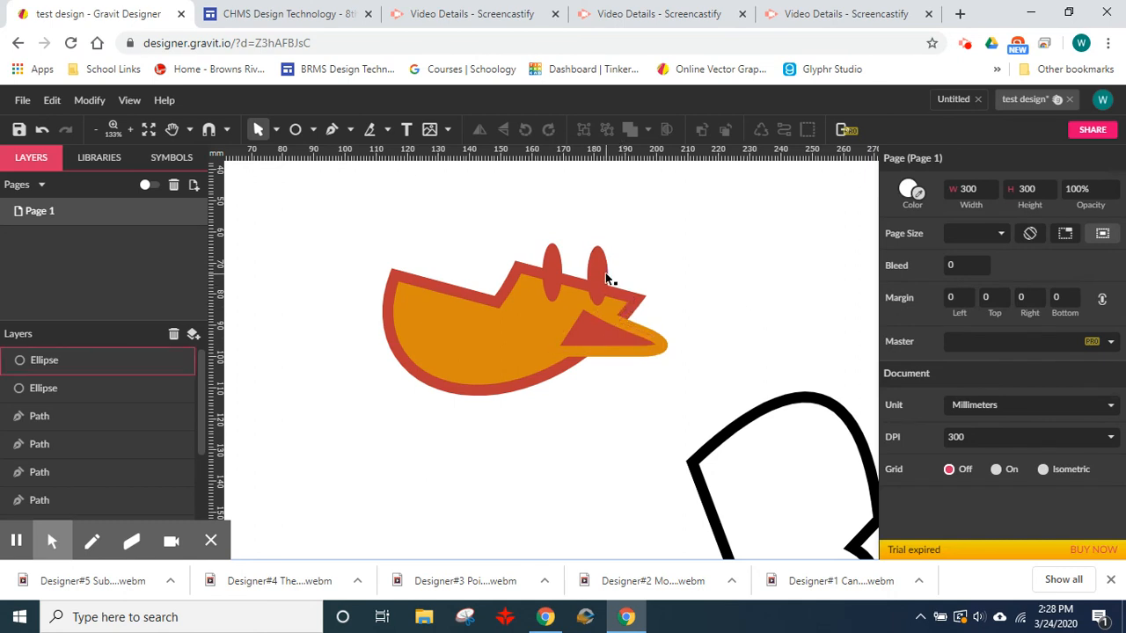
left_click_drag(597, 230, 625, 236)
mouse_move(591, 284)
left_mouse_down()
mouse_move(611, 286)
mouse_move(584, 274)
left_mouse_up()
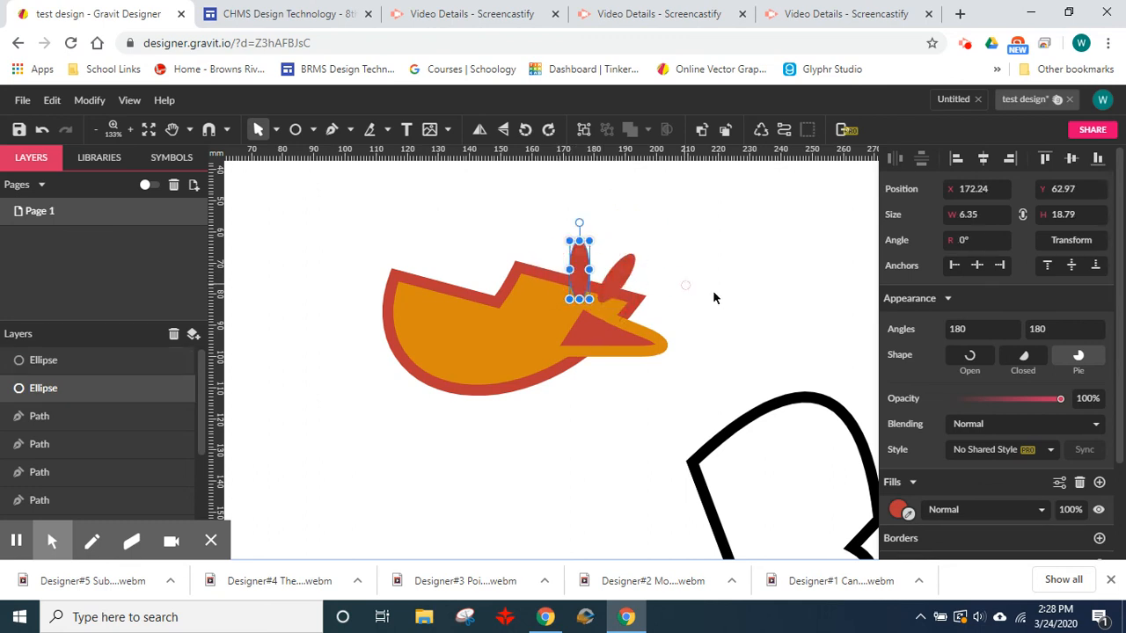
left_click(783, 315)
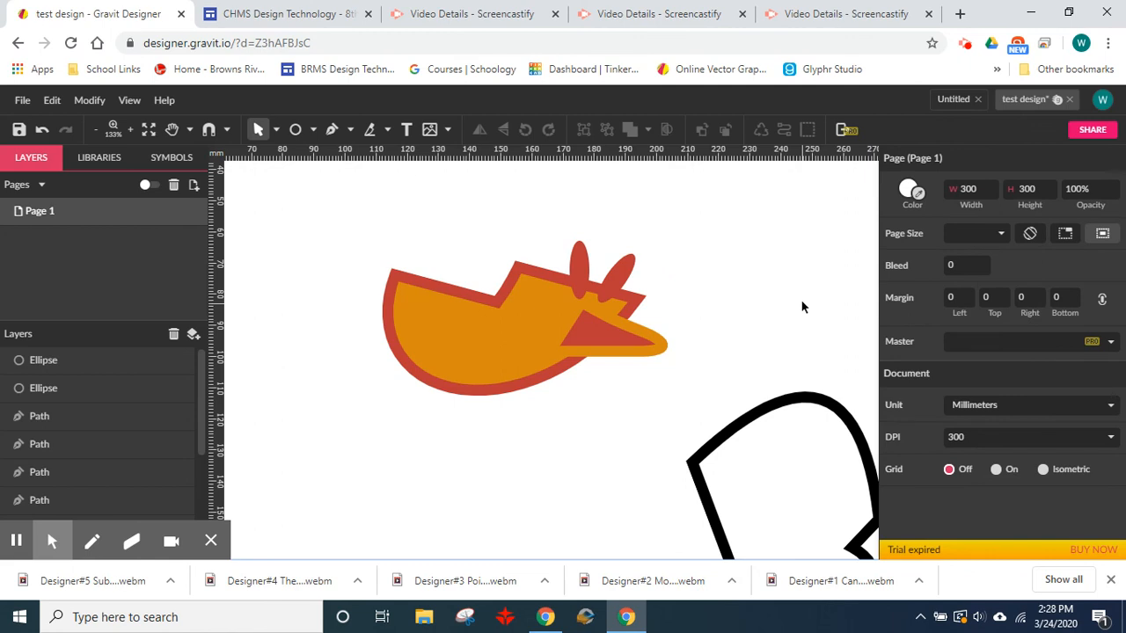